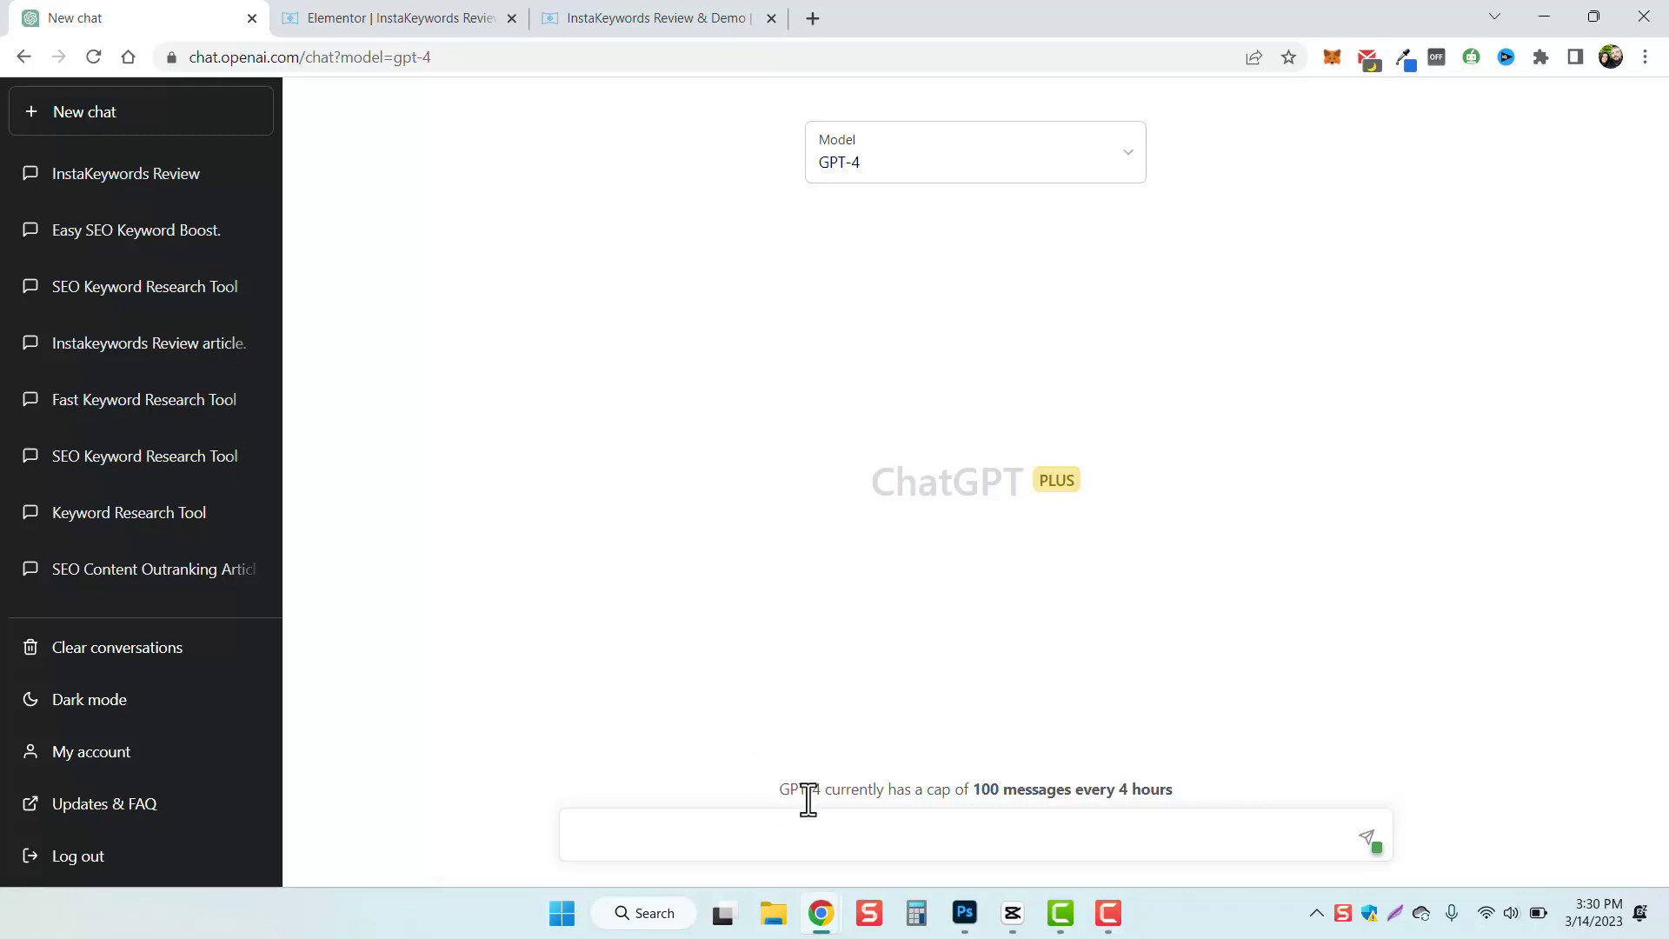
# Point out the GPT-4 message cap notice and the PLUS label, then clear the highlights
pyautogui.moveTo(780, 789); pyautogui.dragTo(1171, 789)
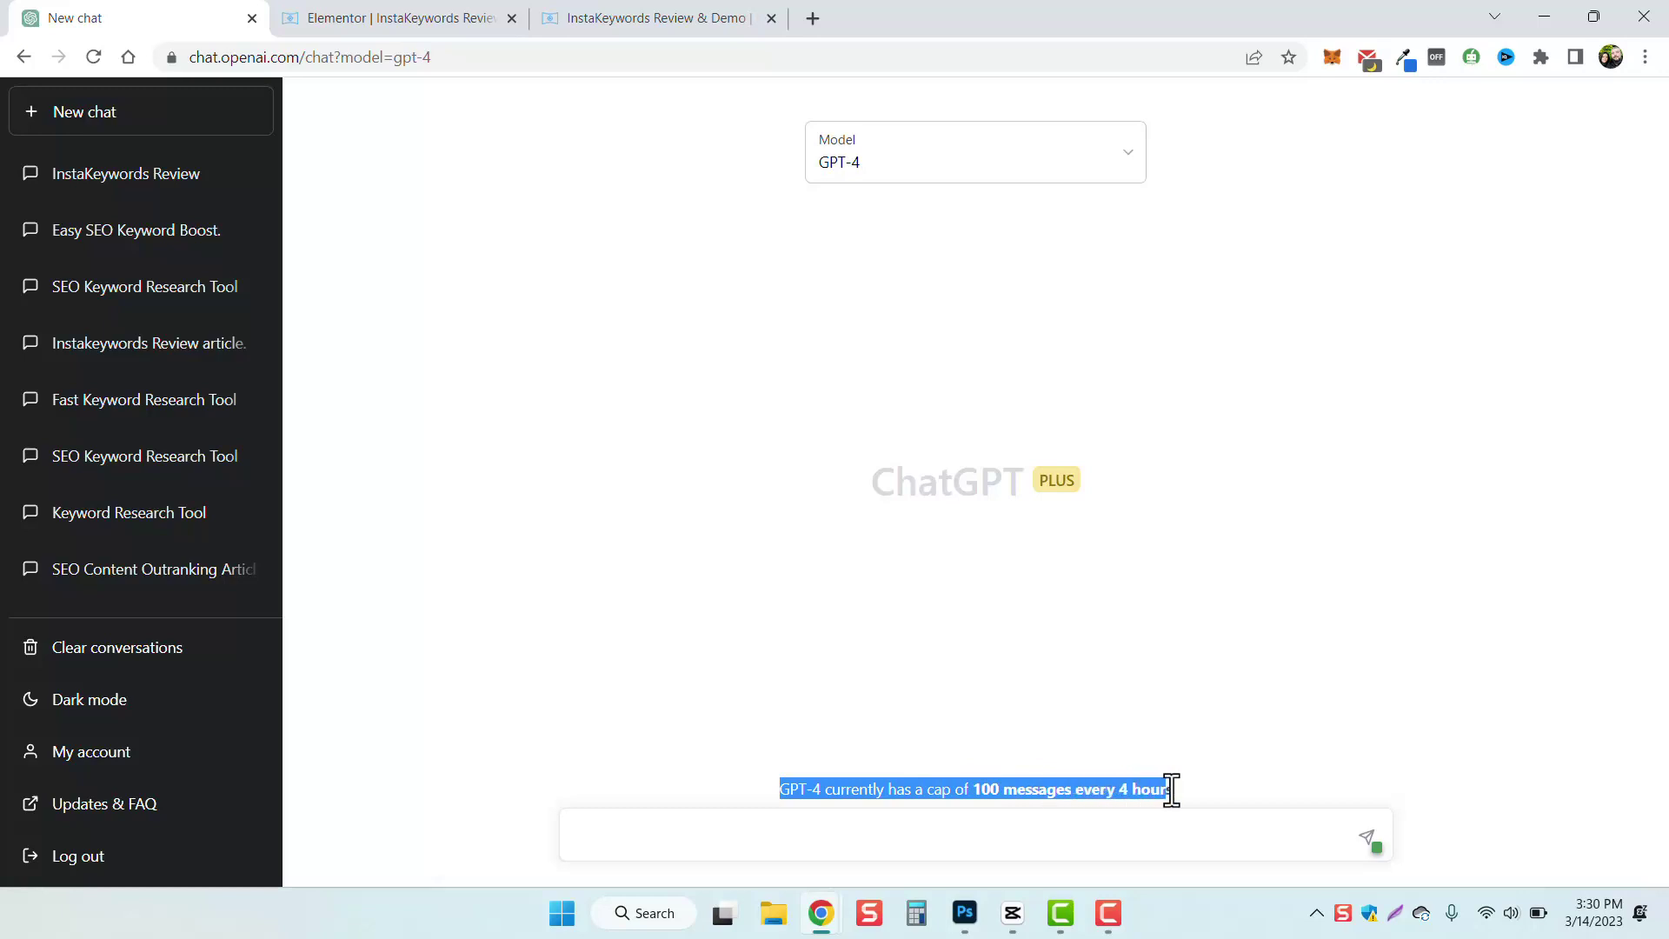
pyautogui.click(1215, 575)
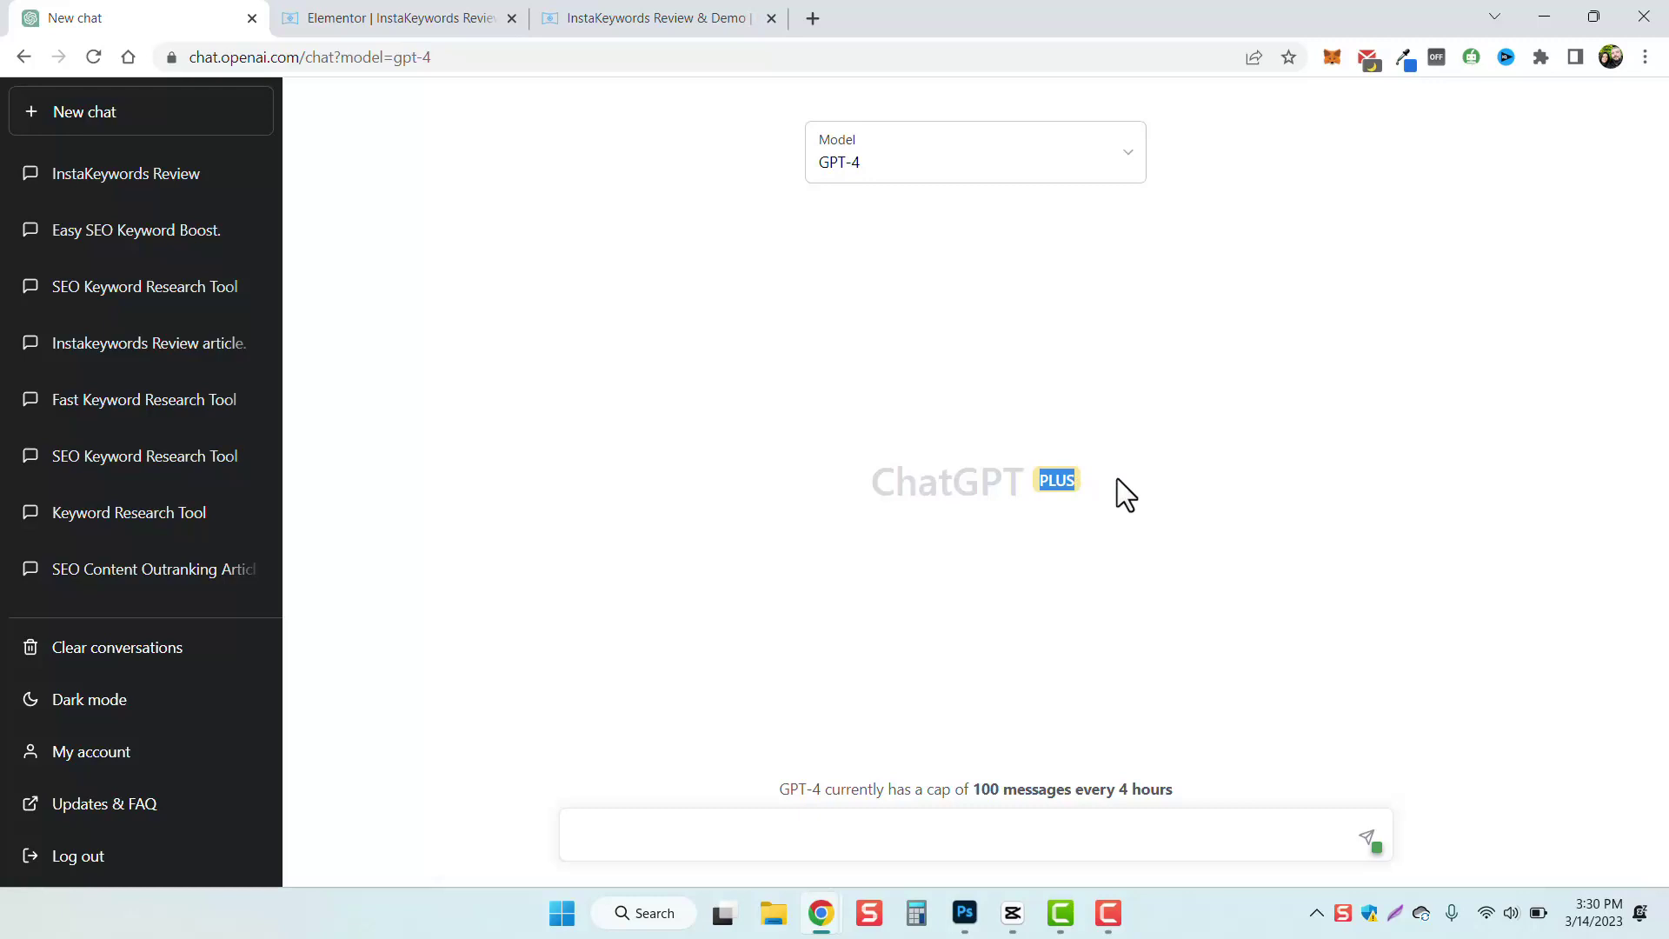
pyautogui.click(1086, 613)
# Open the InstaKeywords Review chat and copy its original blog post review prompt
pyautogui.click(144, 173)
pyautogui.scroll(5, 379, 382)
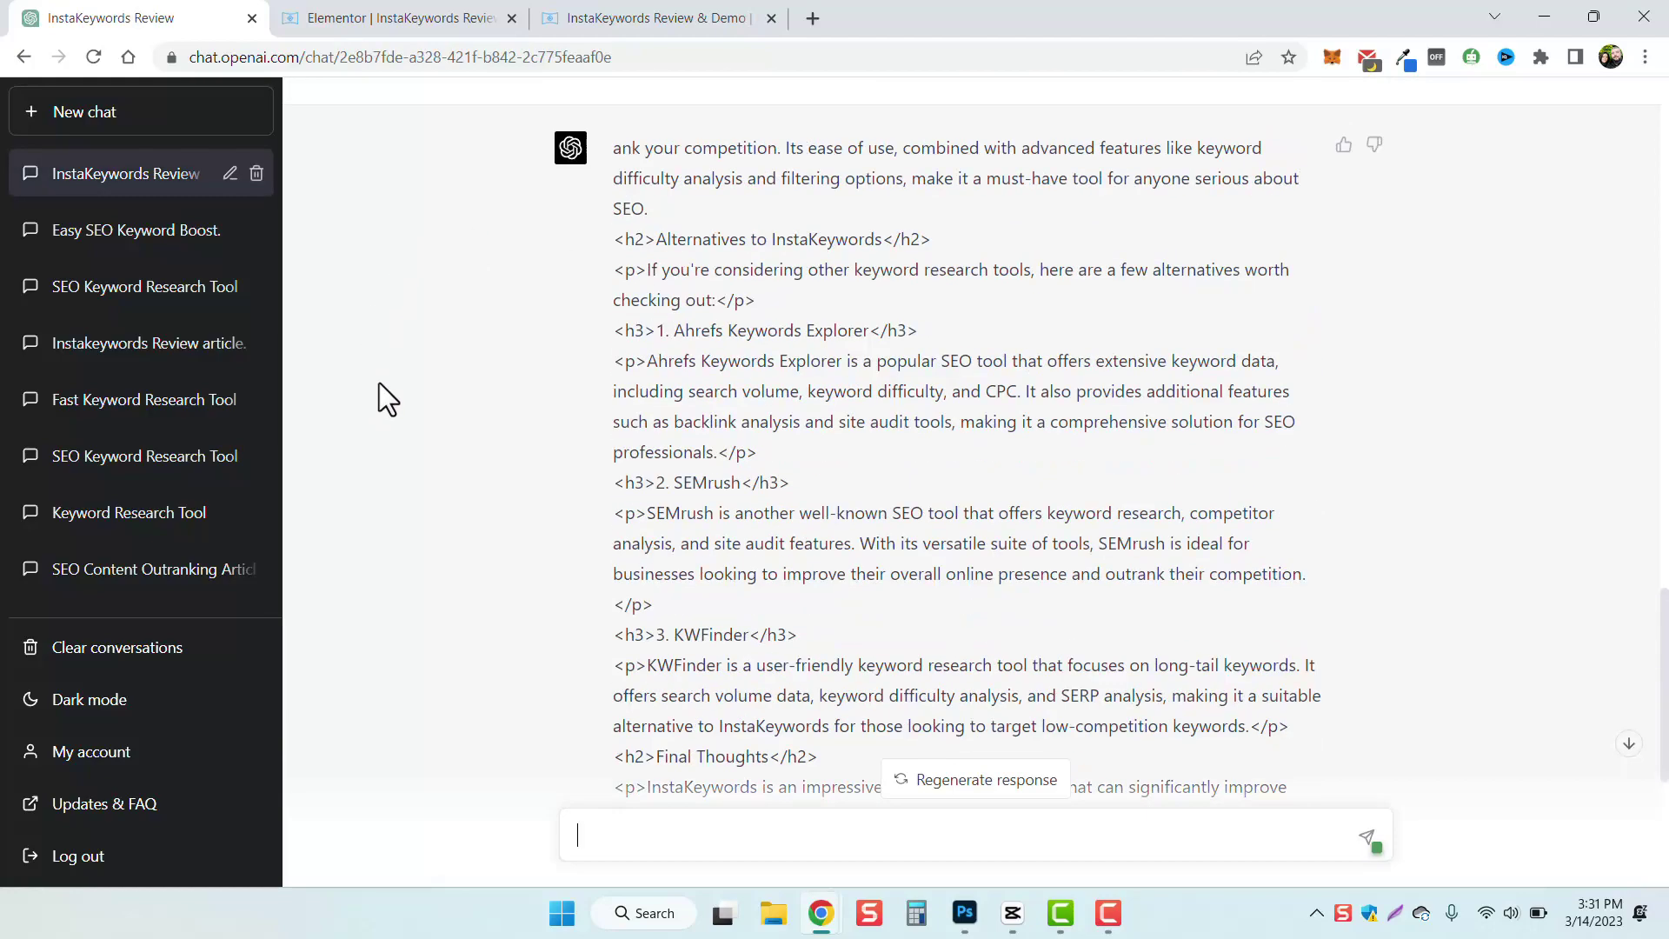
pyautogui.scroll(5, 390, 380)
pyautogui.scroll(5, 389, 381)
pyautogui.scroll(3, 389, 381)
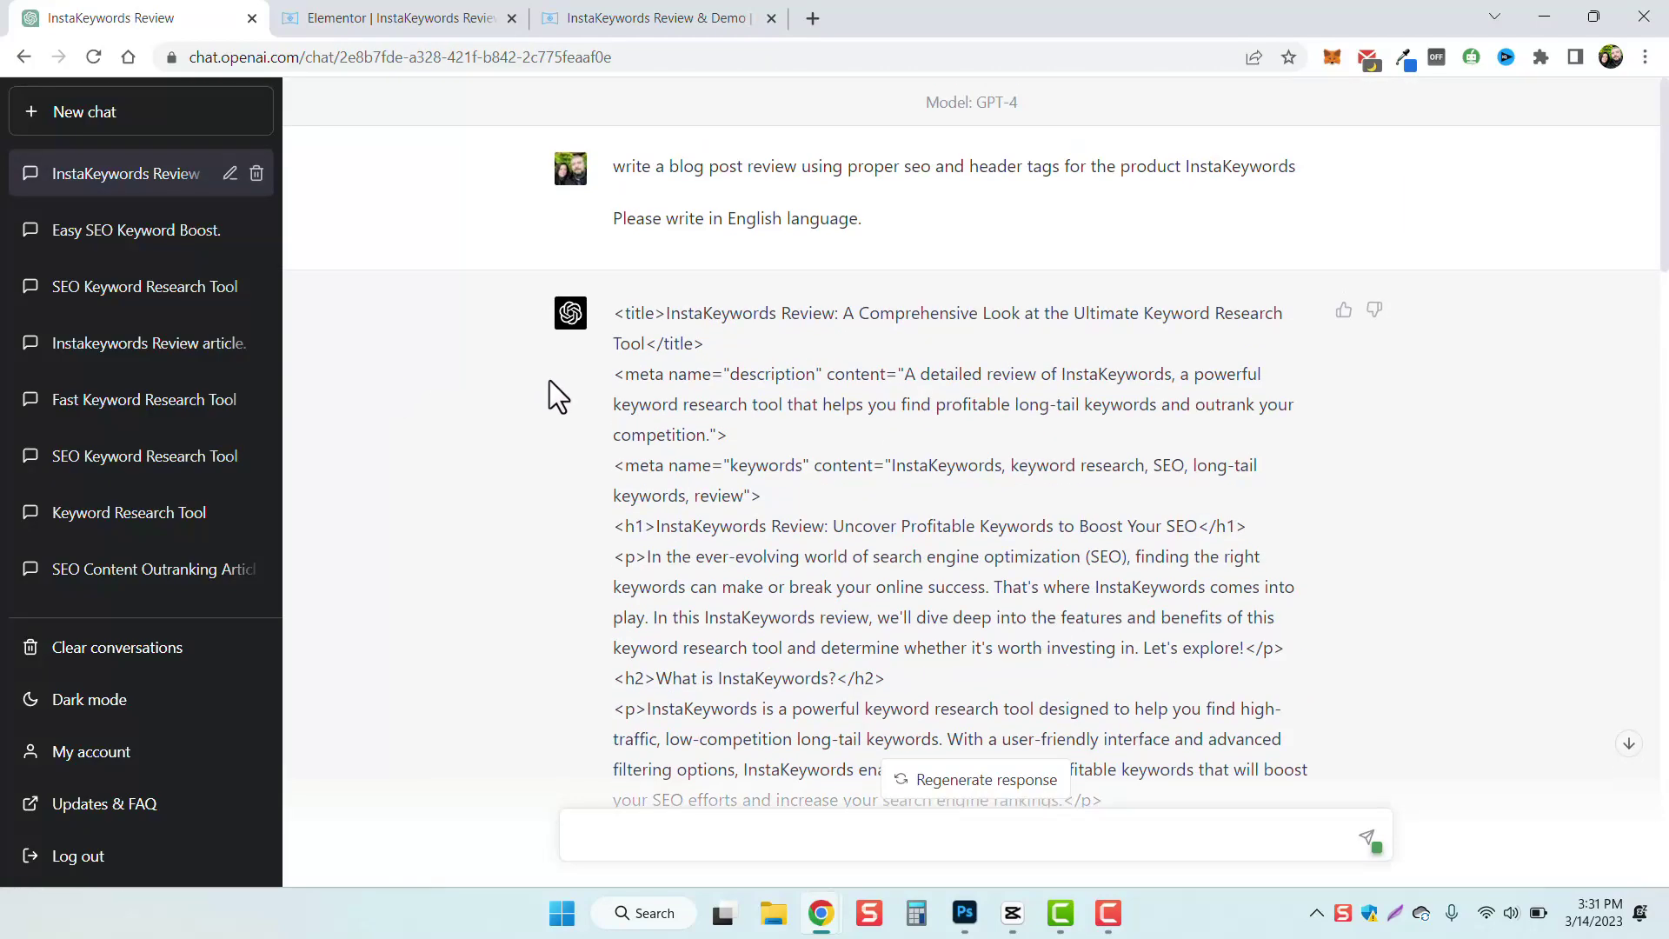
pyautogui.moveTo(783, 196)
pyautogui.moveTo(613, 166); pyautogui.dragTo(1298, 168)
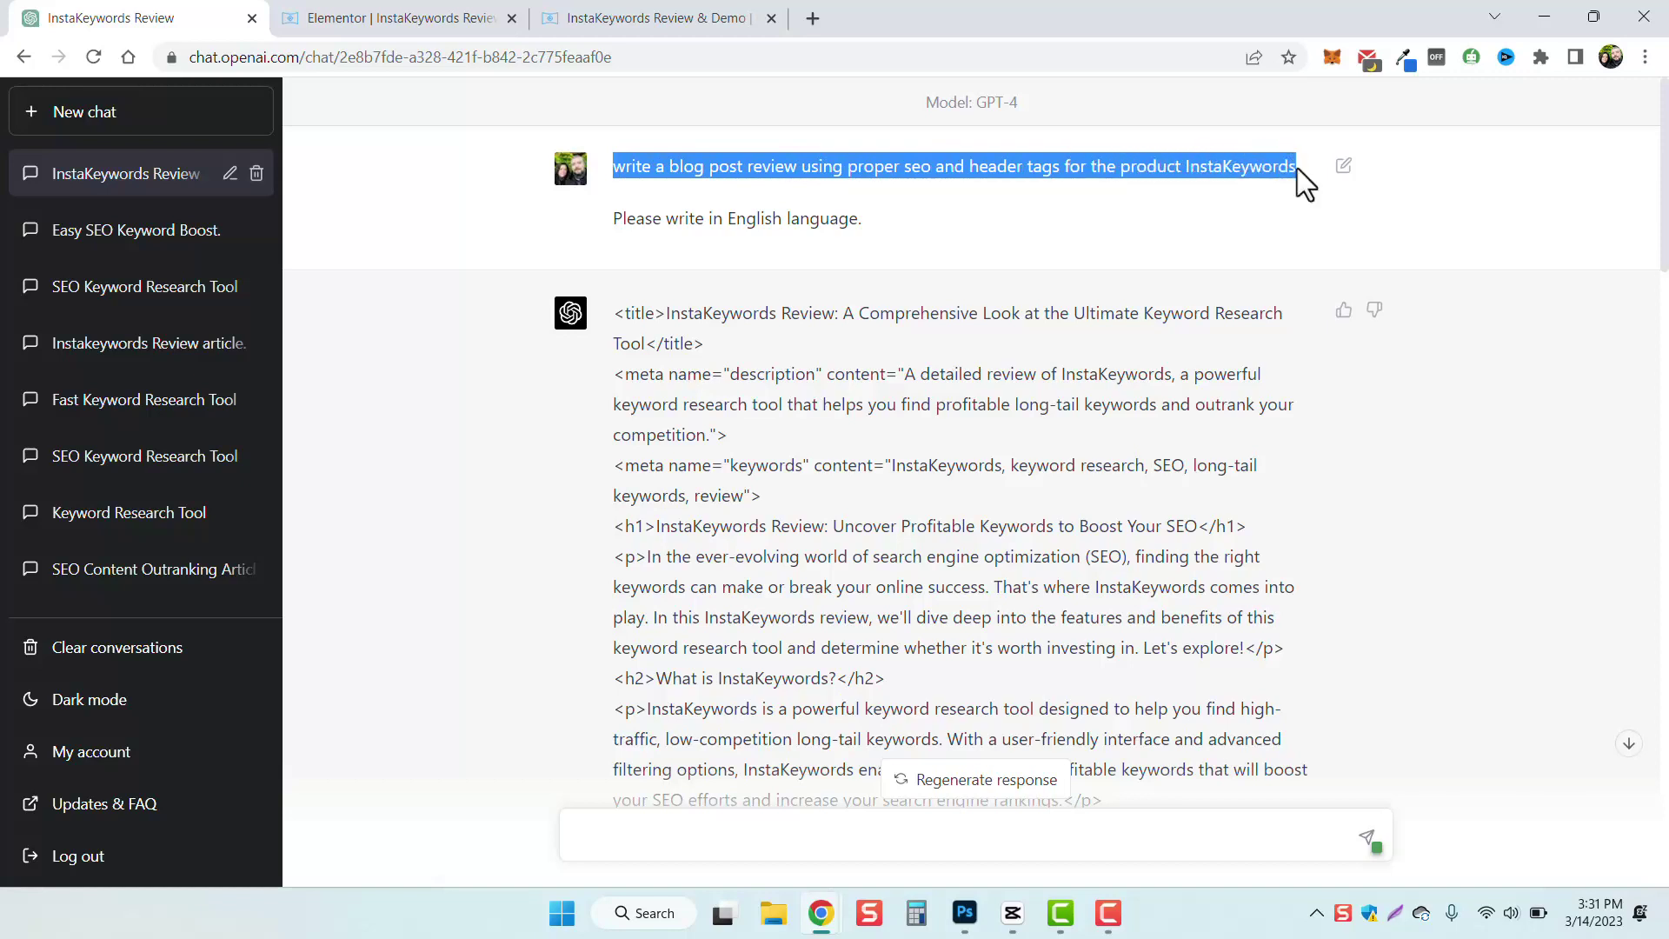
pyautogui.hotkey('ctrl', 'c')
pyautogui.scroll(-1, 763, 379)
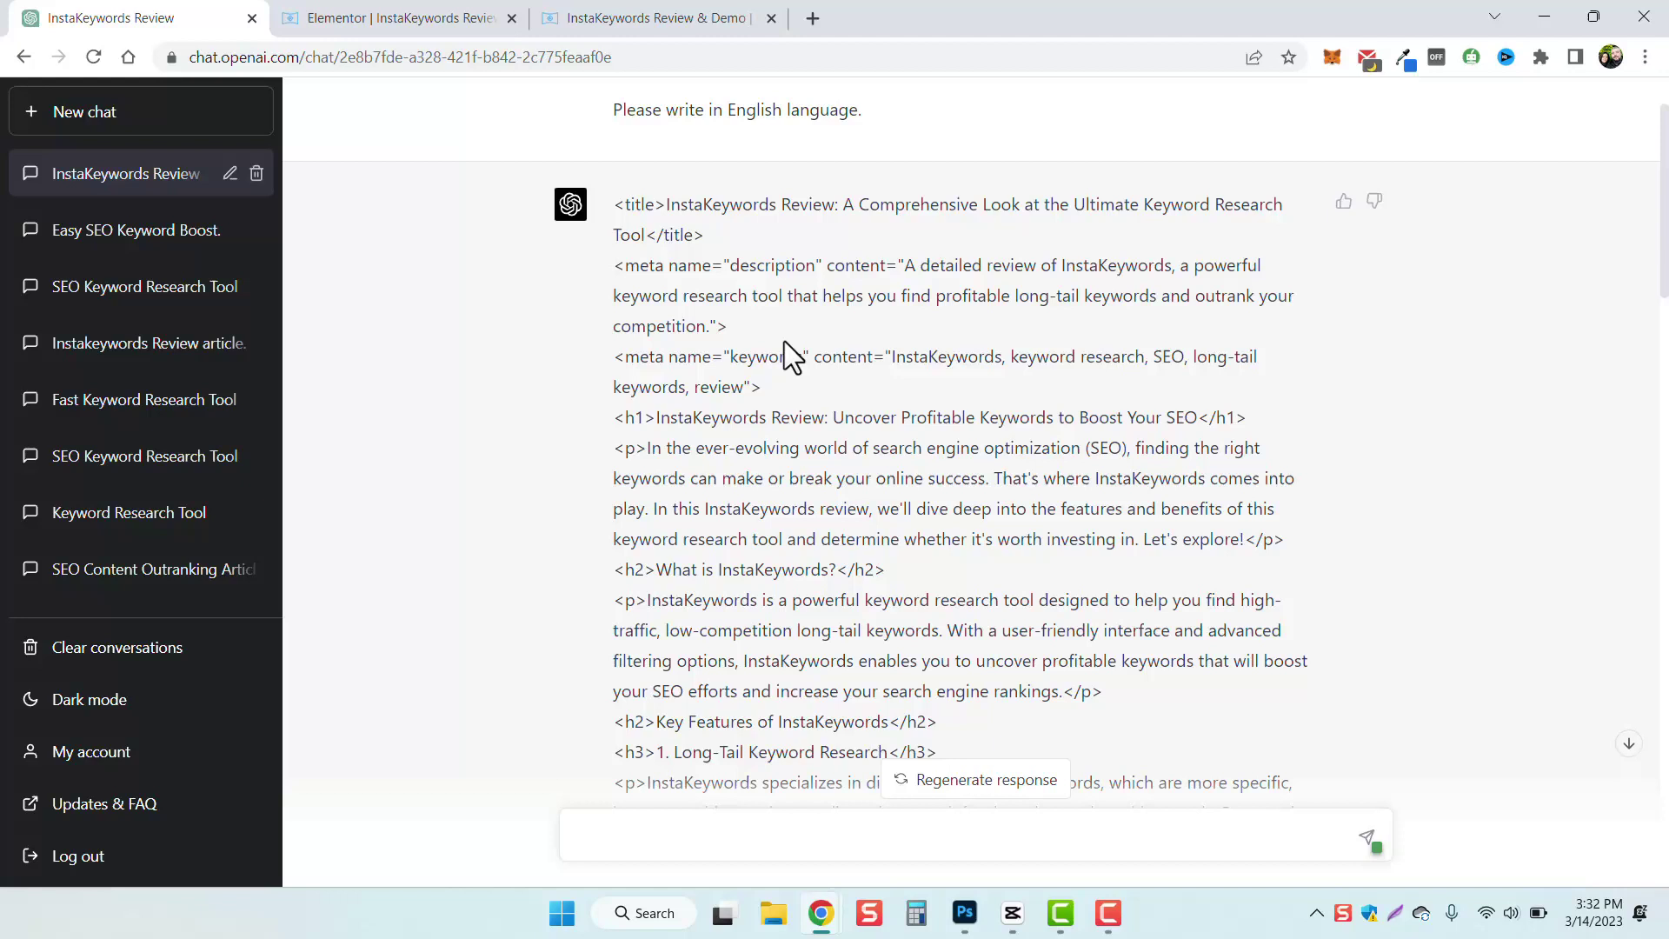
pyautogui.doubleClick(637, 206)
pyautogui.click(685, 271)
pyautogui.scroll(-2, 782, 431)
pyautogui.doubleClick(627, 200)
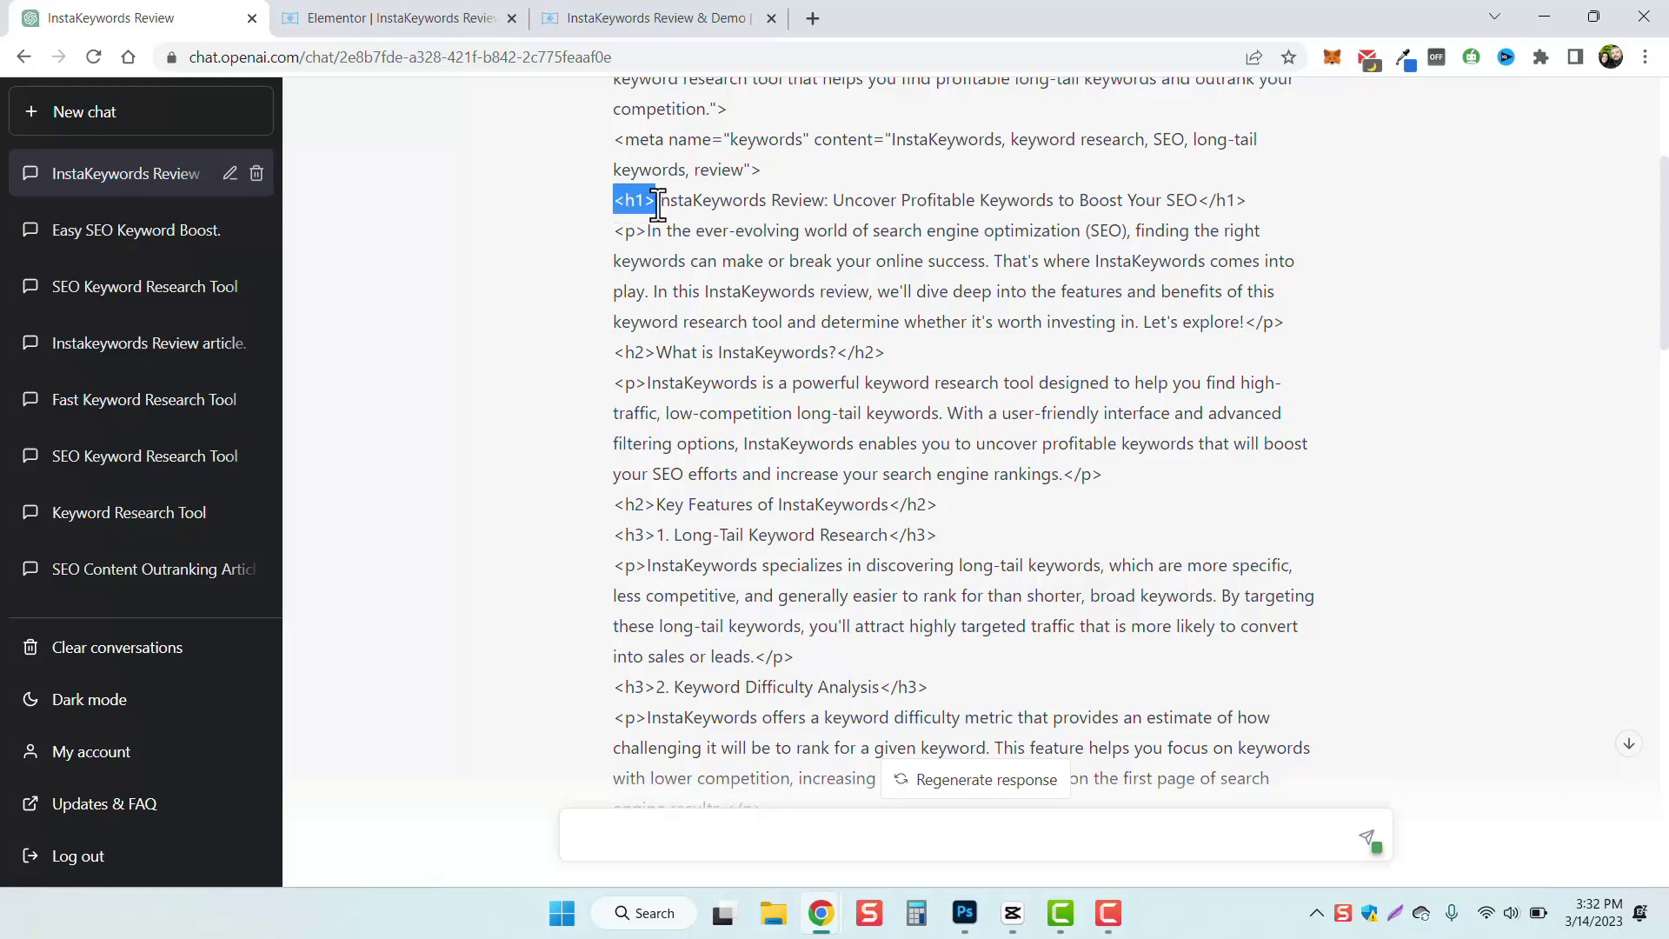
pyautogui.click(677, 199)
pyautogui.moveTo(668, 200); pyautogui.dragTo(1198, 199)
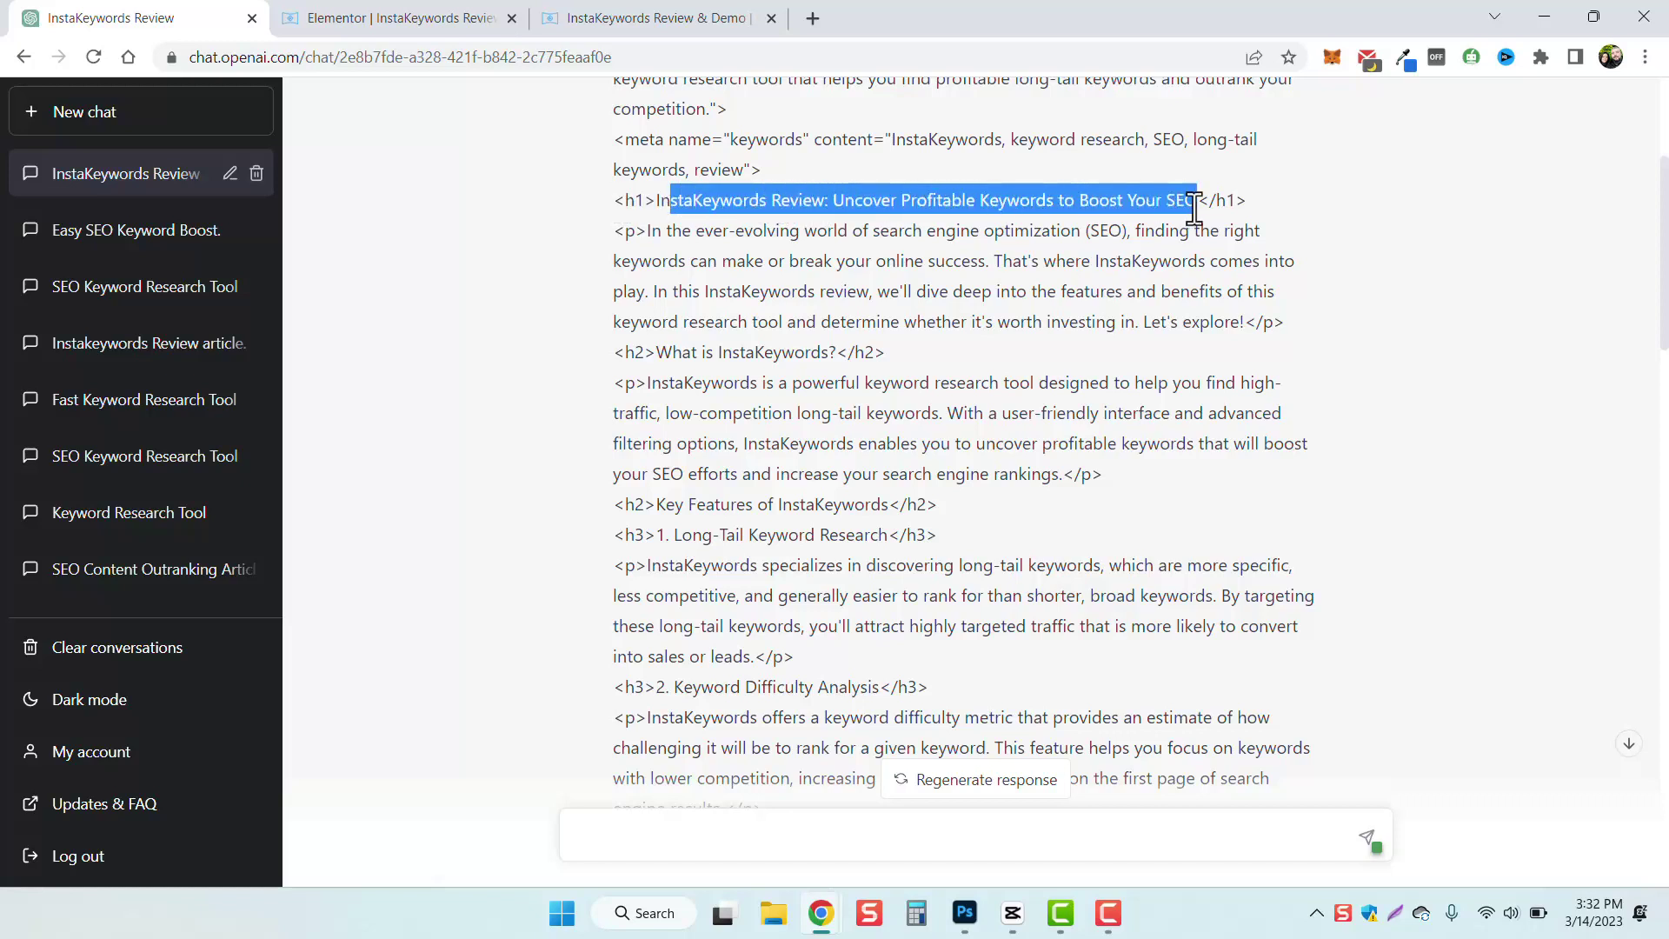
pyautogui.click(634, 261)
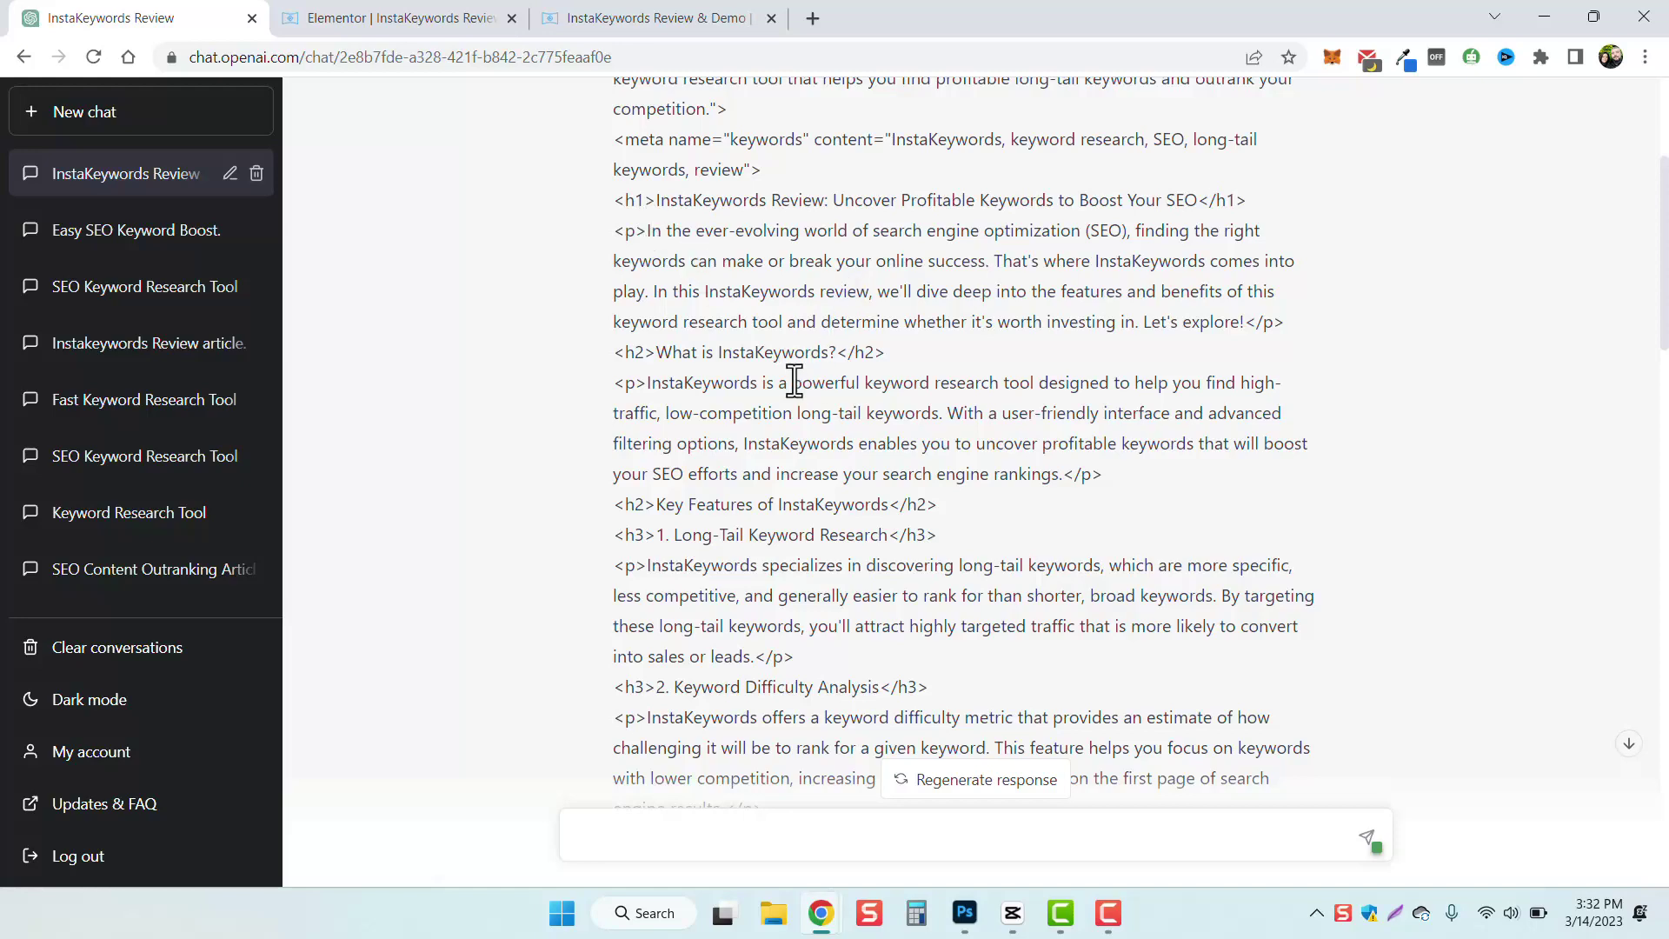
pyautogui.scroll(-1, 792, 381)
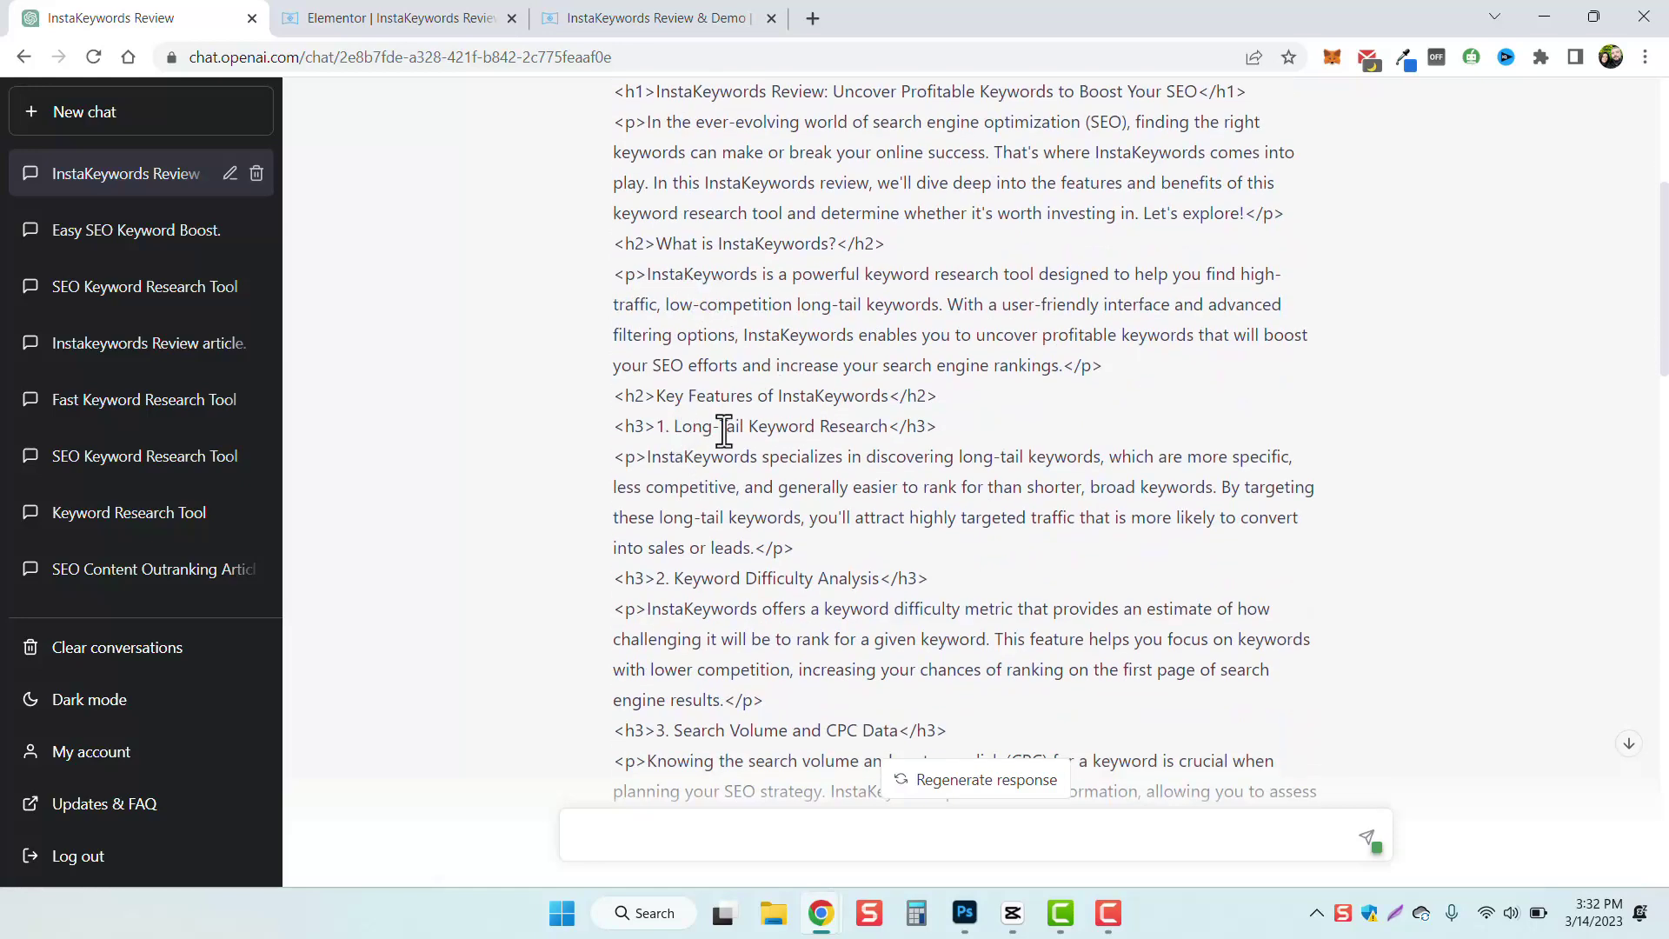
pyautogui.scroll(-4, 724, 431)
pyautogui.scroll(-4, 731, 509)
pyautogui.scroll(-2, 731, 509)
pyautogui.scroll(1, 738, 483)
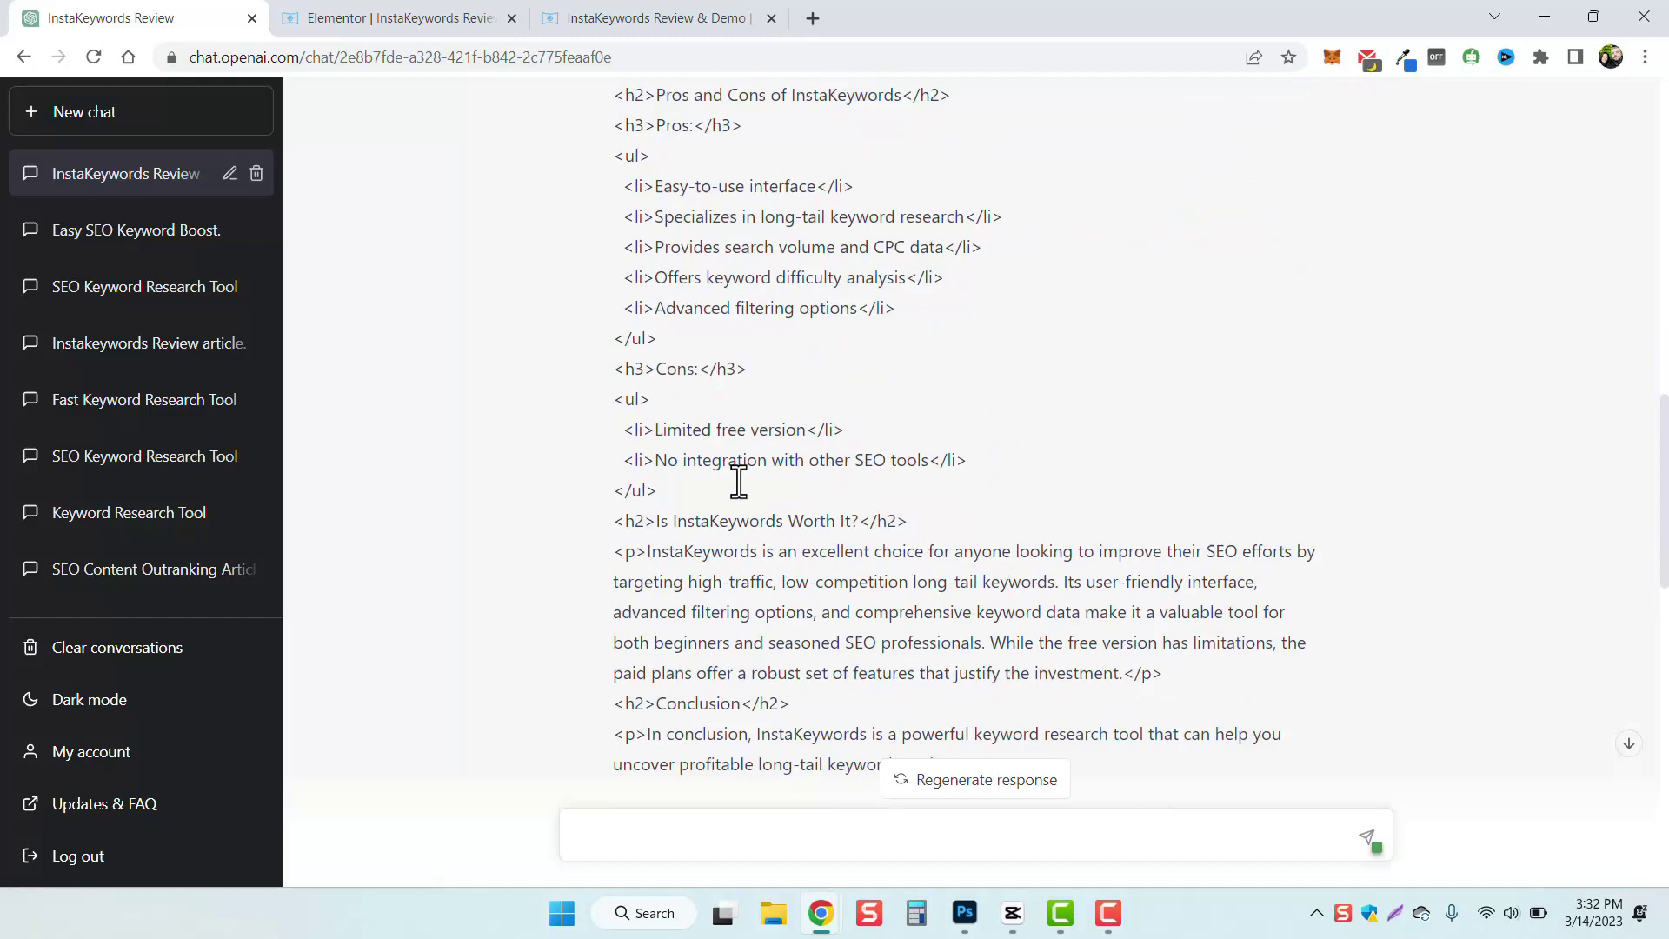
pyautogui.scroll(1, 738, 482)
pyautogui.scroll(-3, 757, 509)
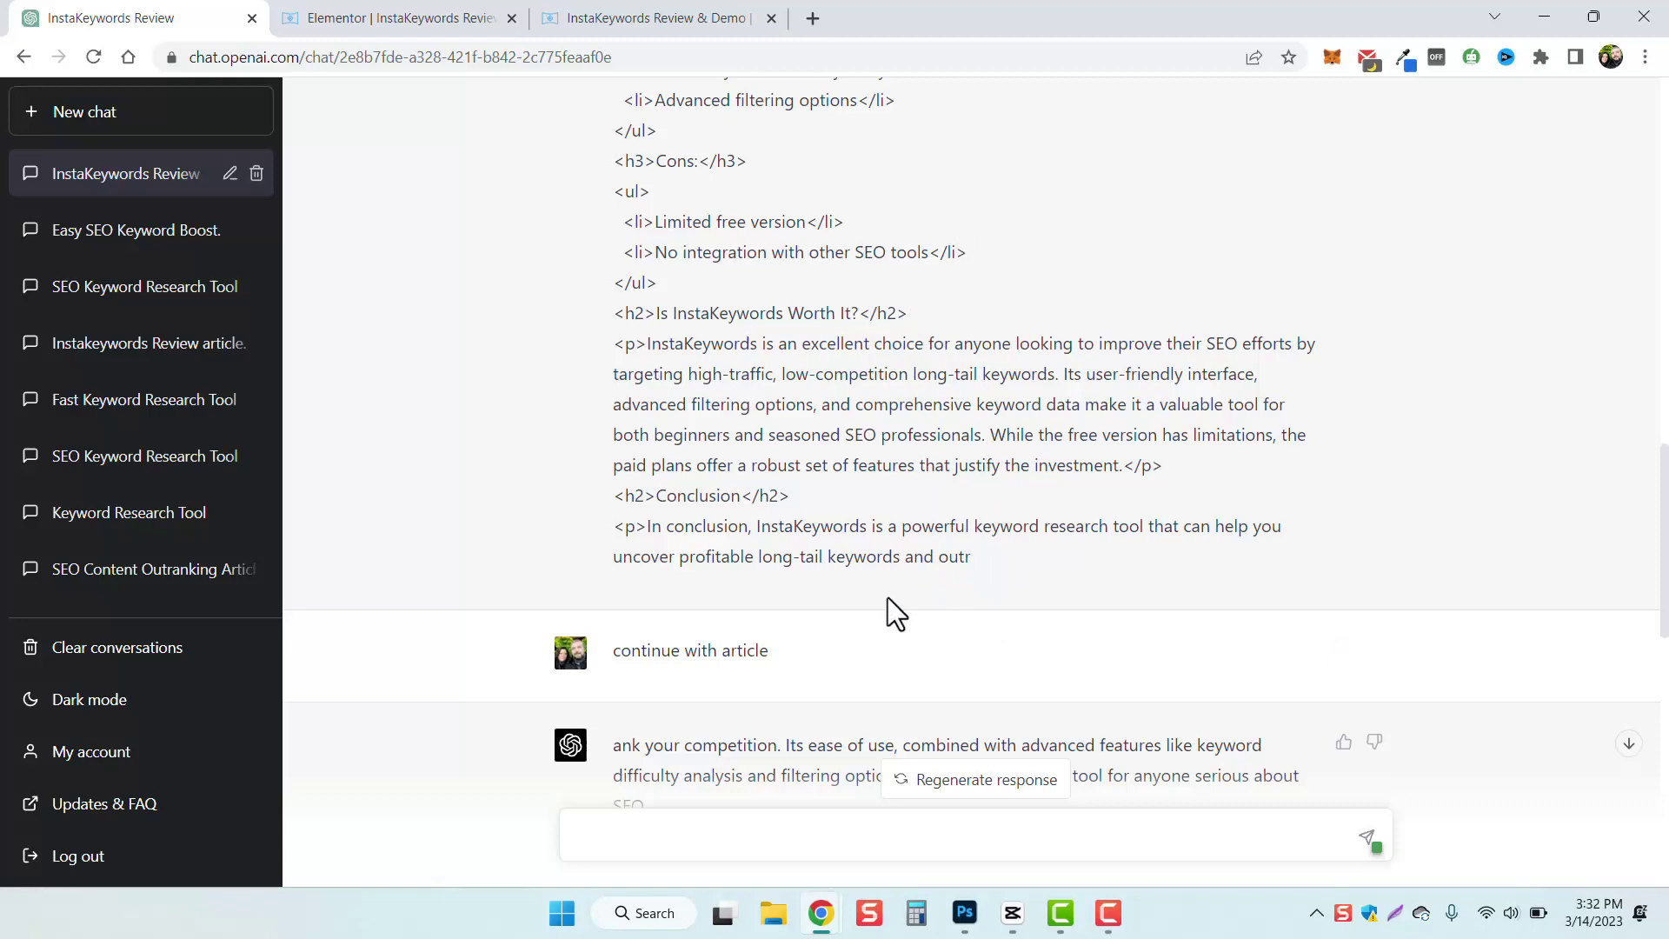
pyautogui.moveTo(763, 665)
pyautogui.moveTo(613, 649); pyautogui.dragTo(770, 652)
pyautogui.scroll(-3, 827, 577)
pyautogui.scroll(-3, 832, 569)
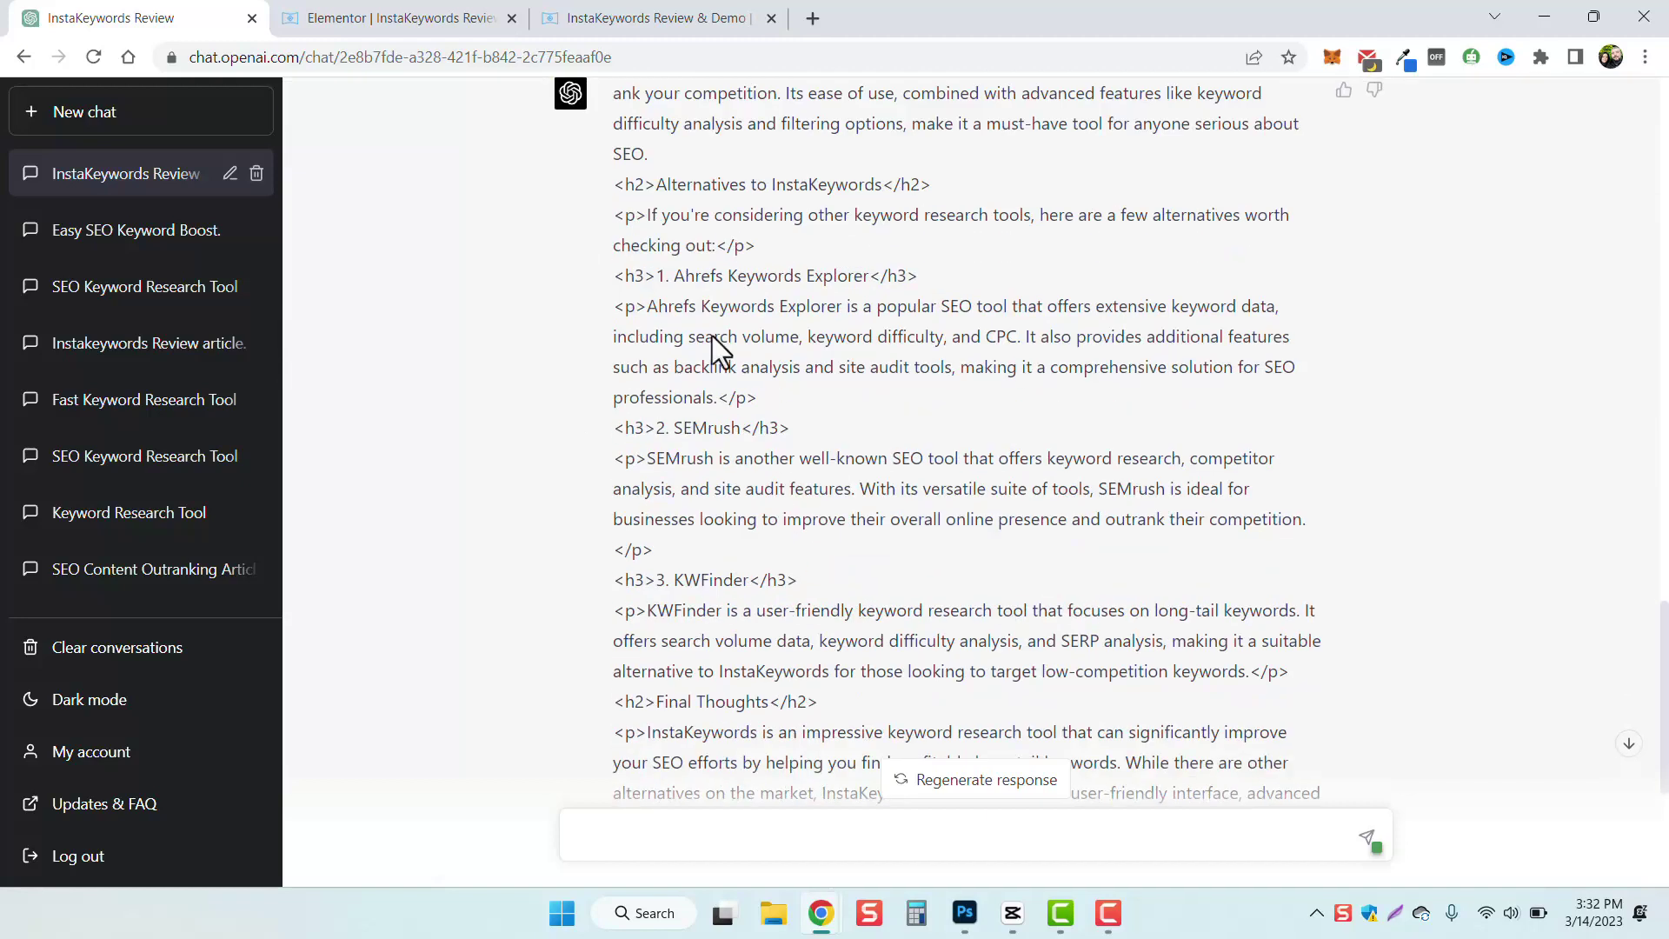
pyautogui.scroll(2, 718, 235)
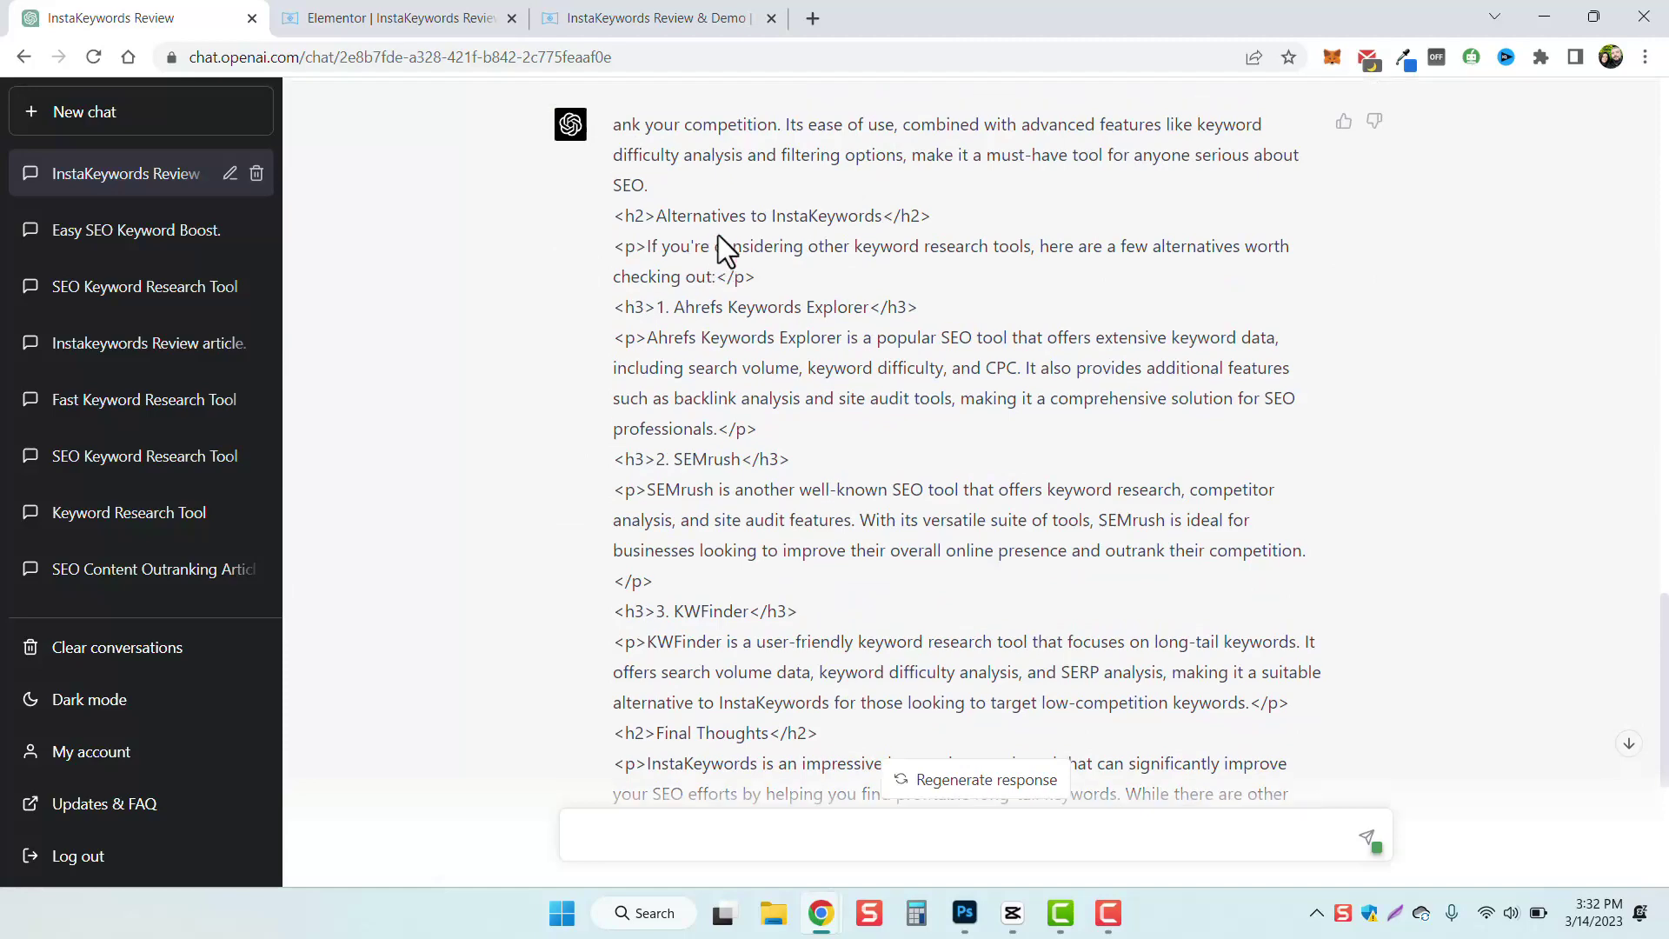
pyautogui.moveTo(655, 401); pyautogui.dragTo(872, 405)
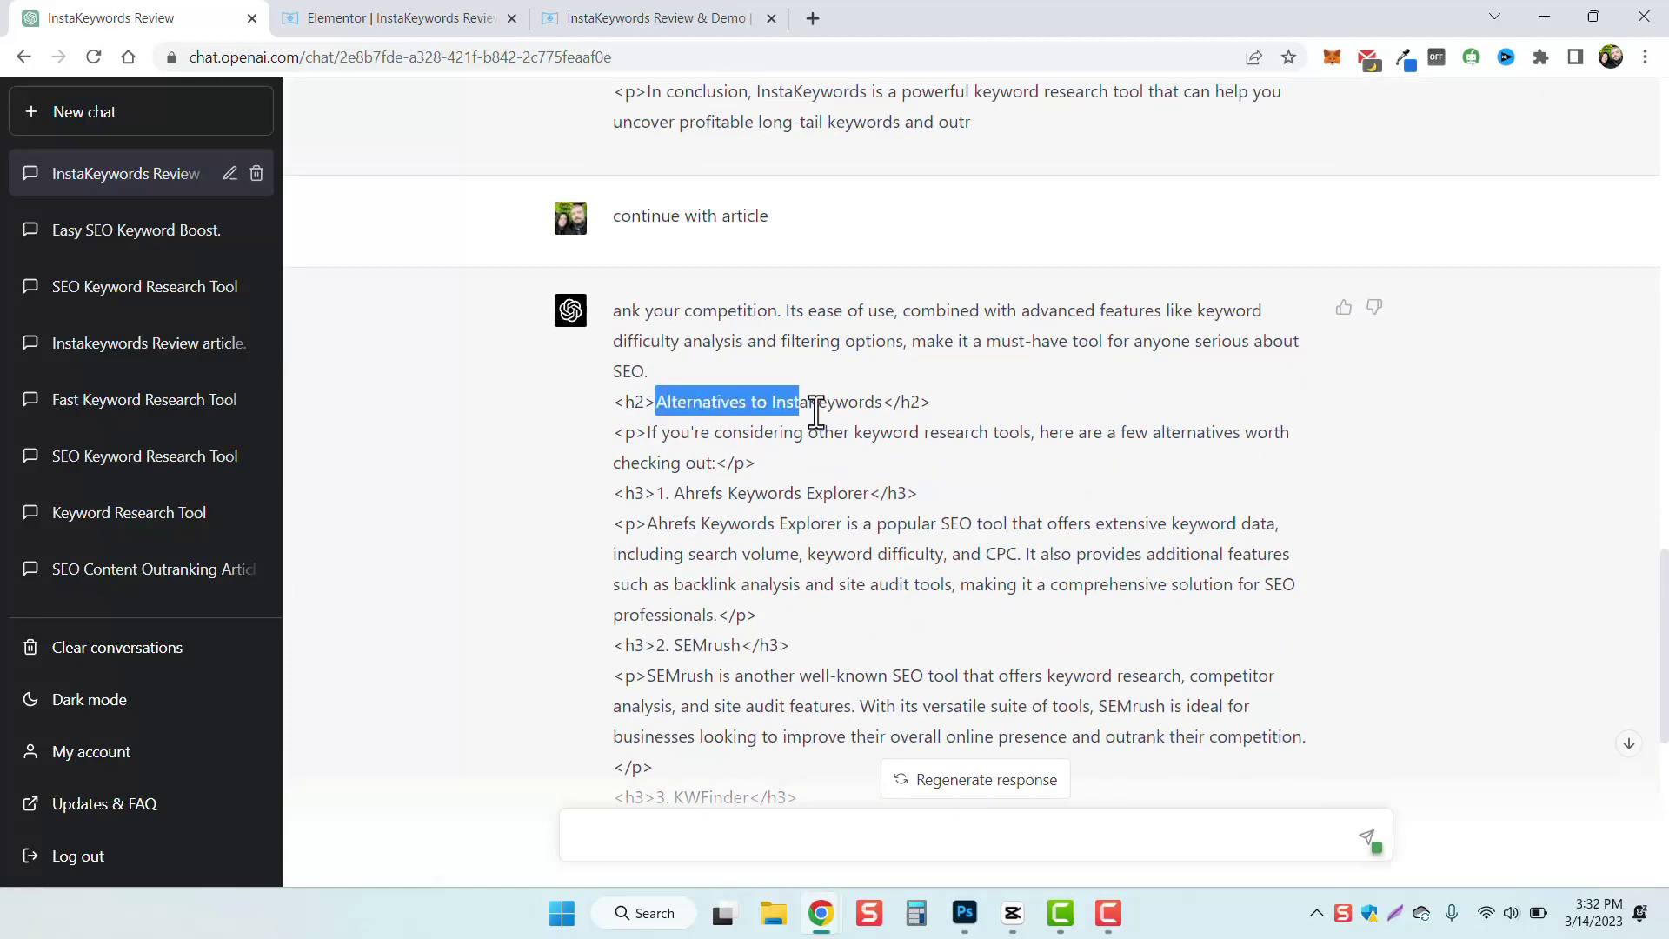
pyautogui.scroll(-3, 802, 422)
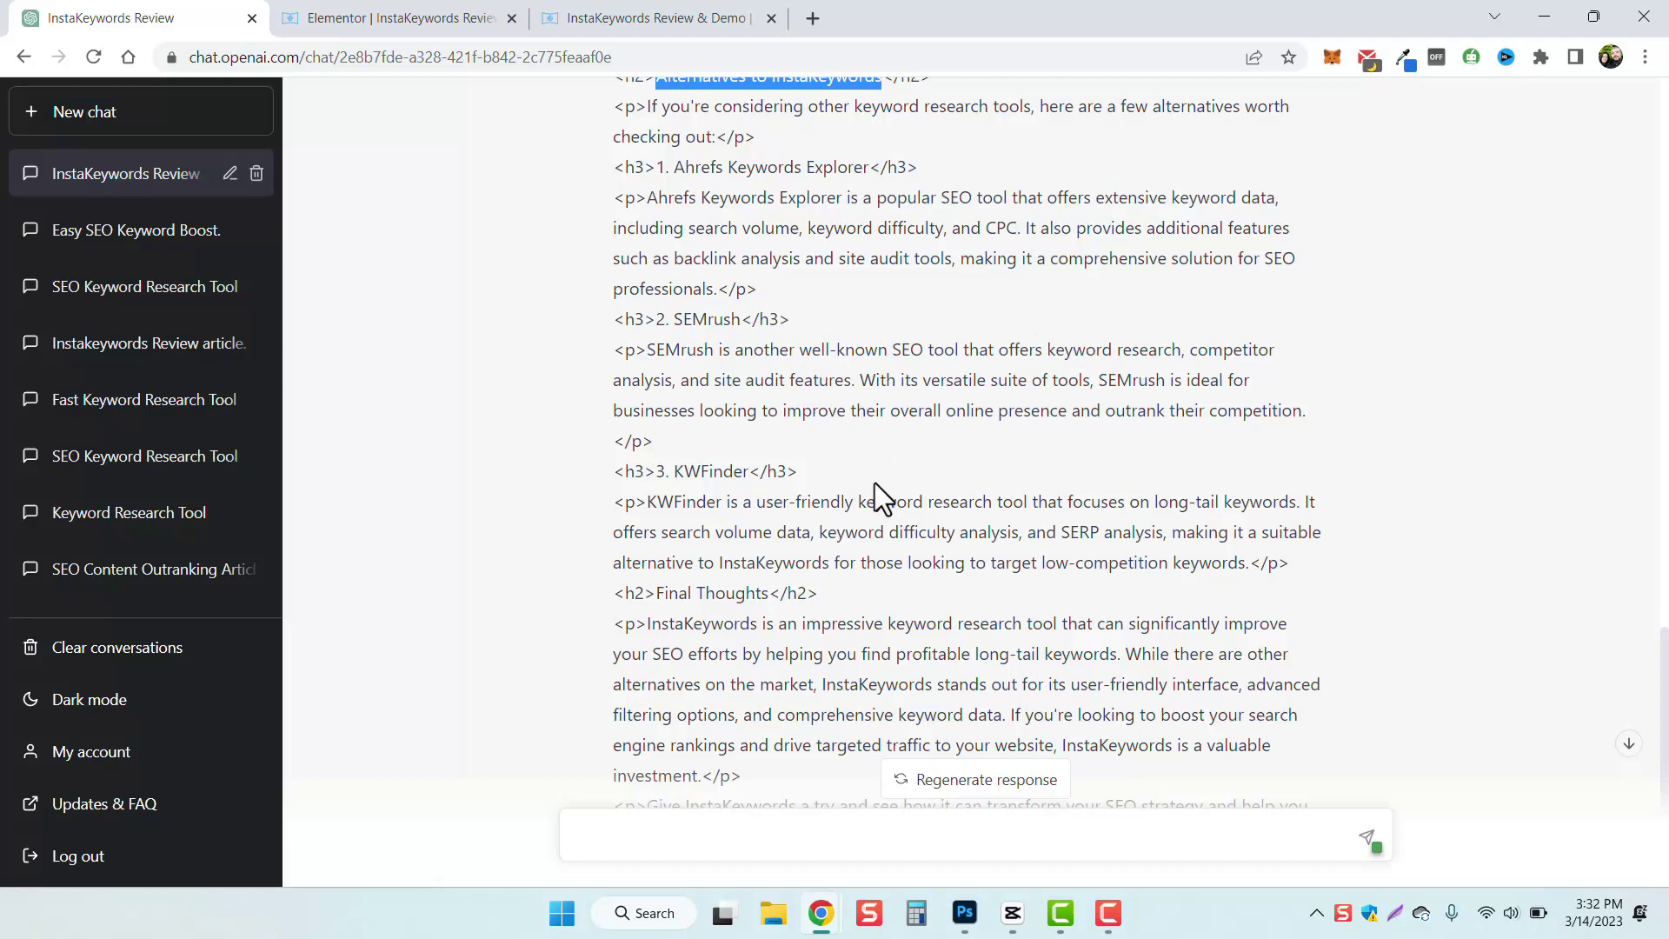
pyautogui.scroll(-1, 874, 482)
pyautogui.scroll(1, 822, 357)
pyautogui.scroll(-2, 796, 444)
pyautogui.scroll(-1, 783, 471)
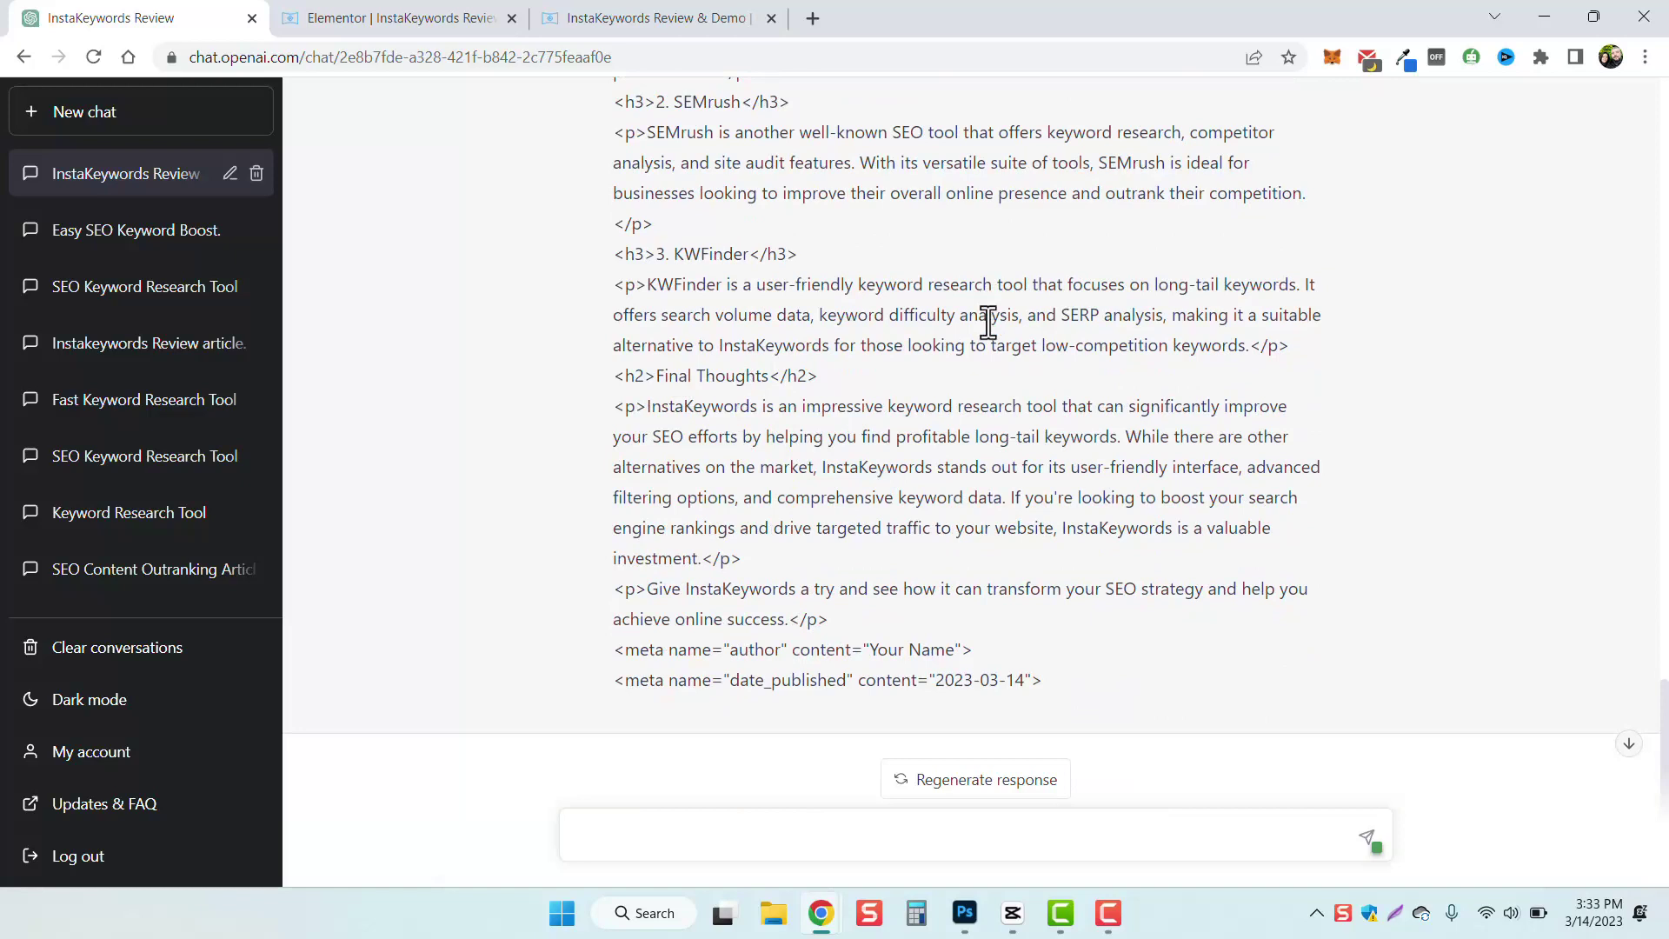
pyautogui.scroll(-1, 847, 571)
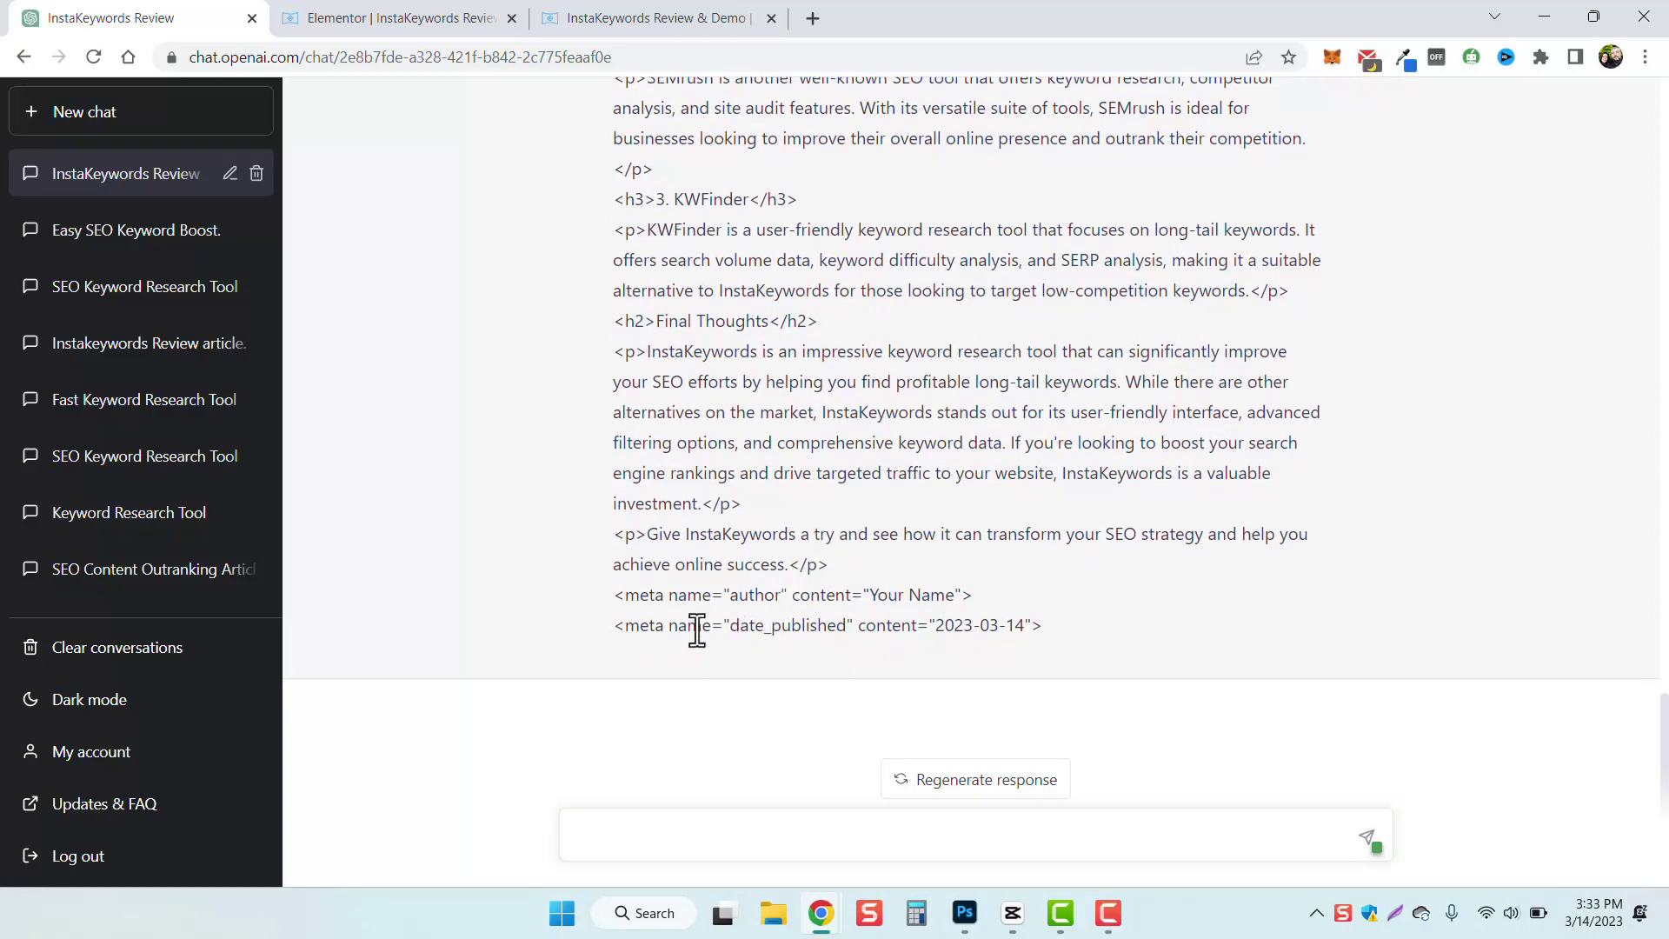
pyautogui.moveTo(615, 595); pyautogui.dragTo(971, 600)
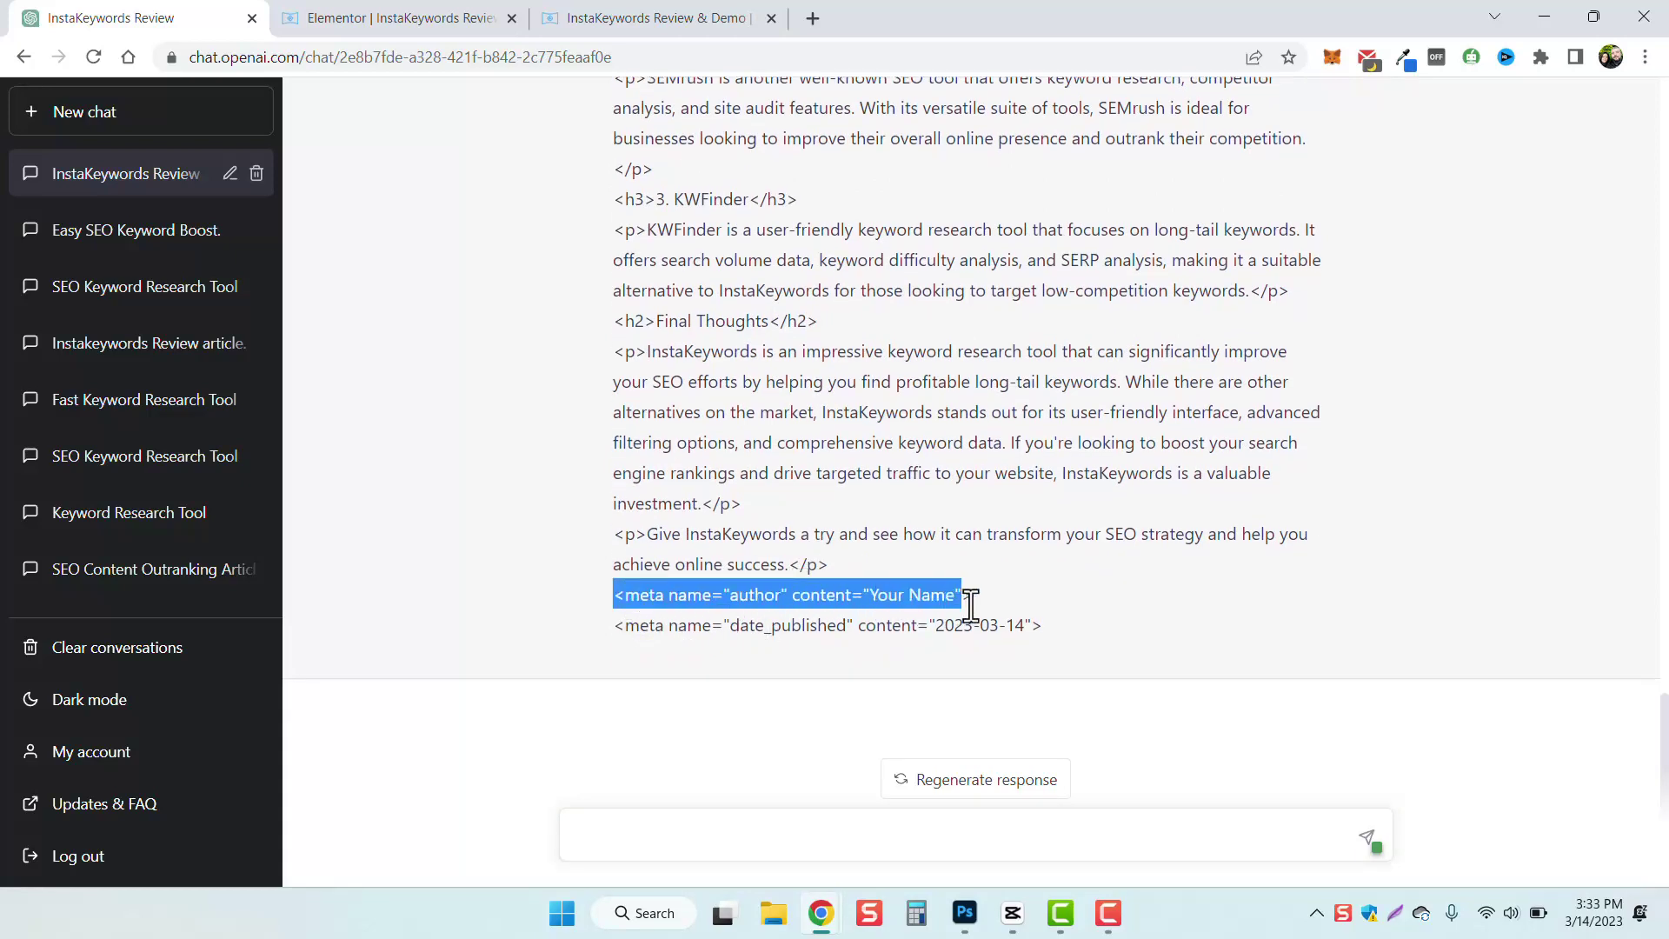
pyautogui.click(876, 624)
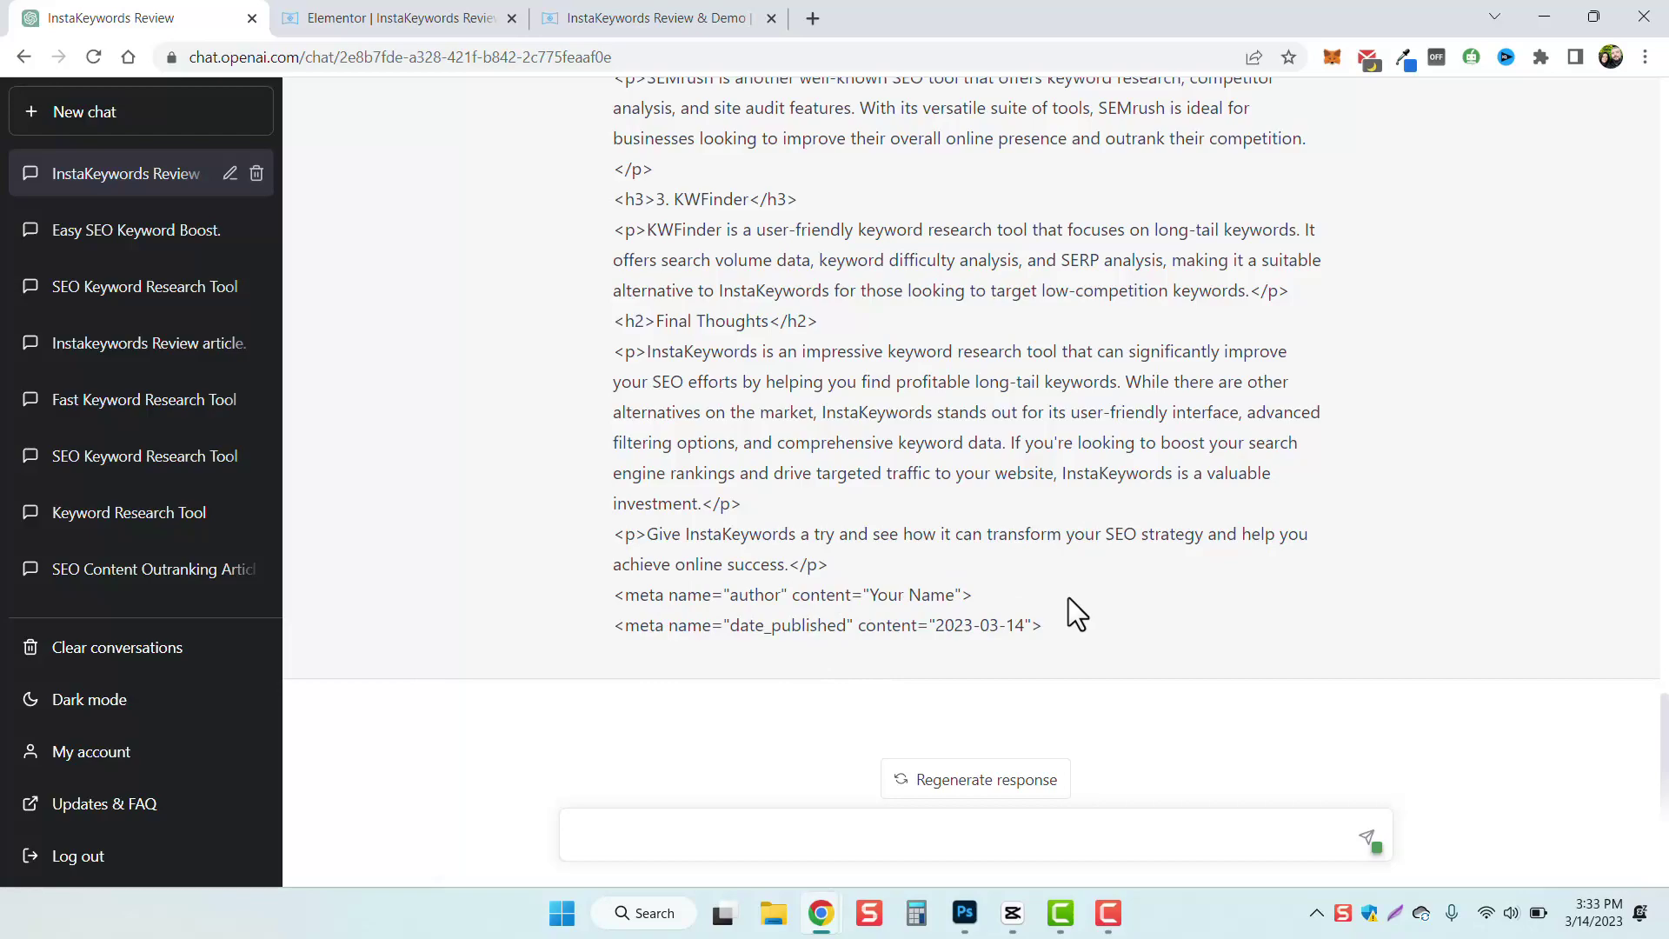
pyautogui.scroll(5, 849, 553)
pyautogui.scroll(5, 849, 554)
pyautogui.scroll(5, 841, 522)
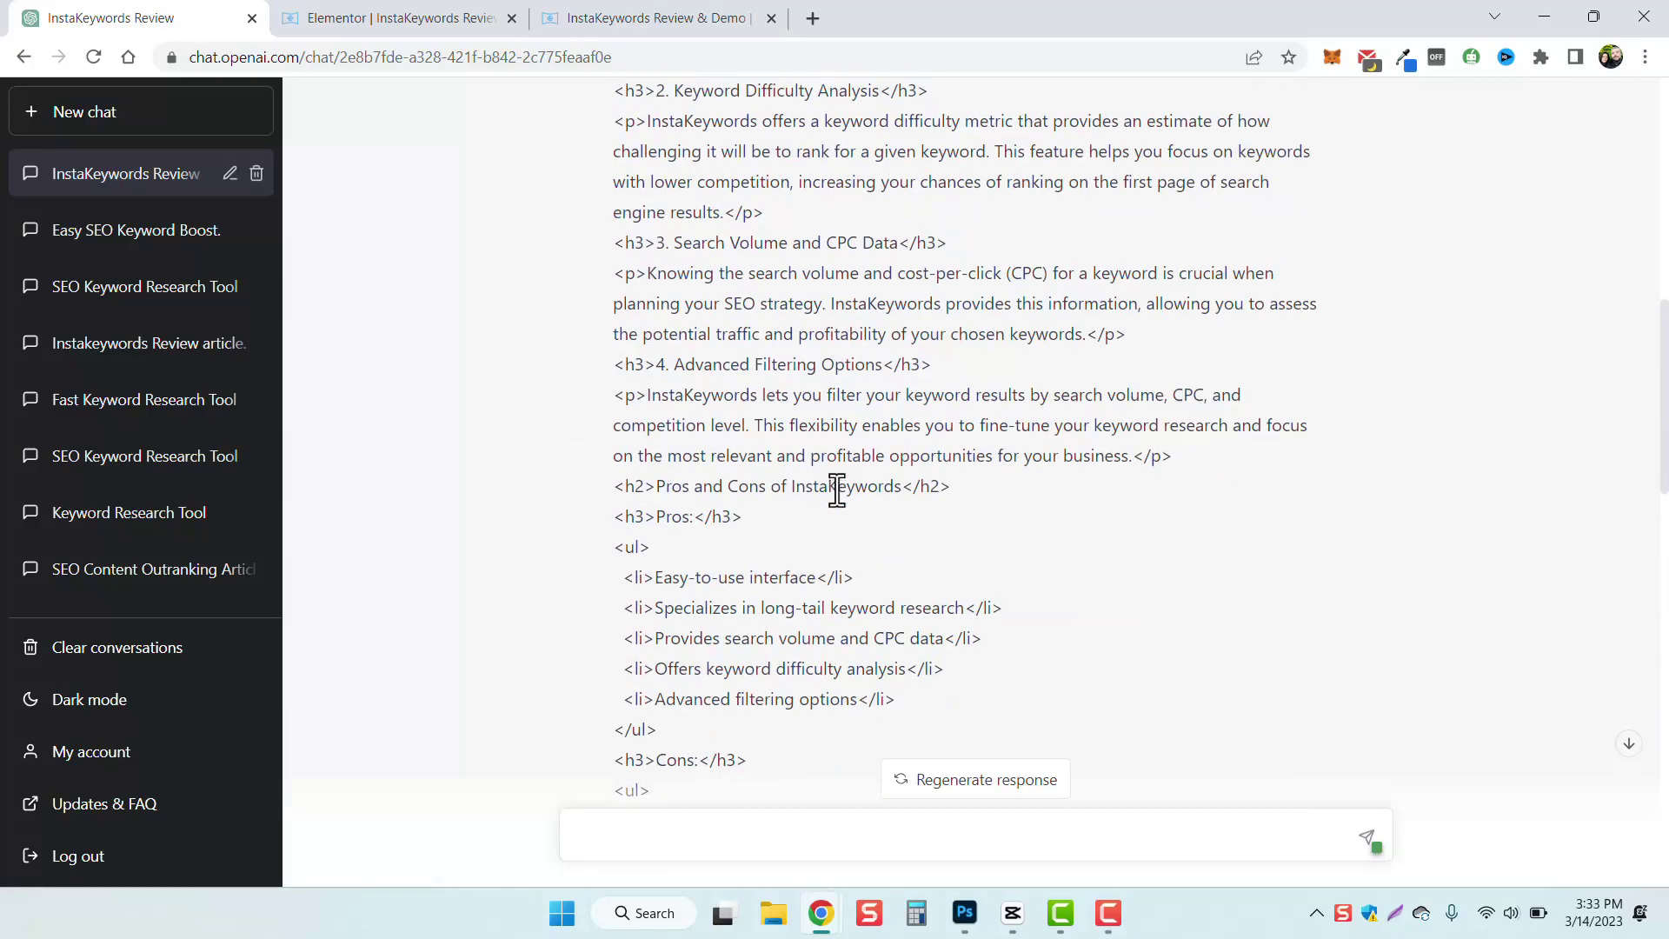
pyautogui.scroll(5, 834, 483)
# Check the Pros and Cons heading and list in Elementor, then view the live review page
pyautogui.click(399, 17)
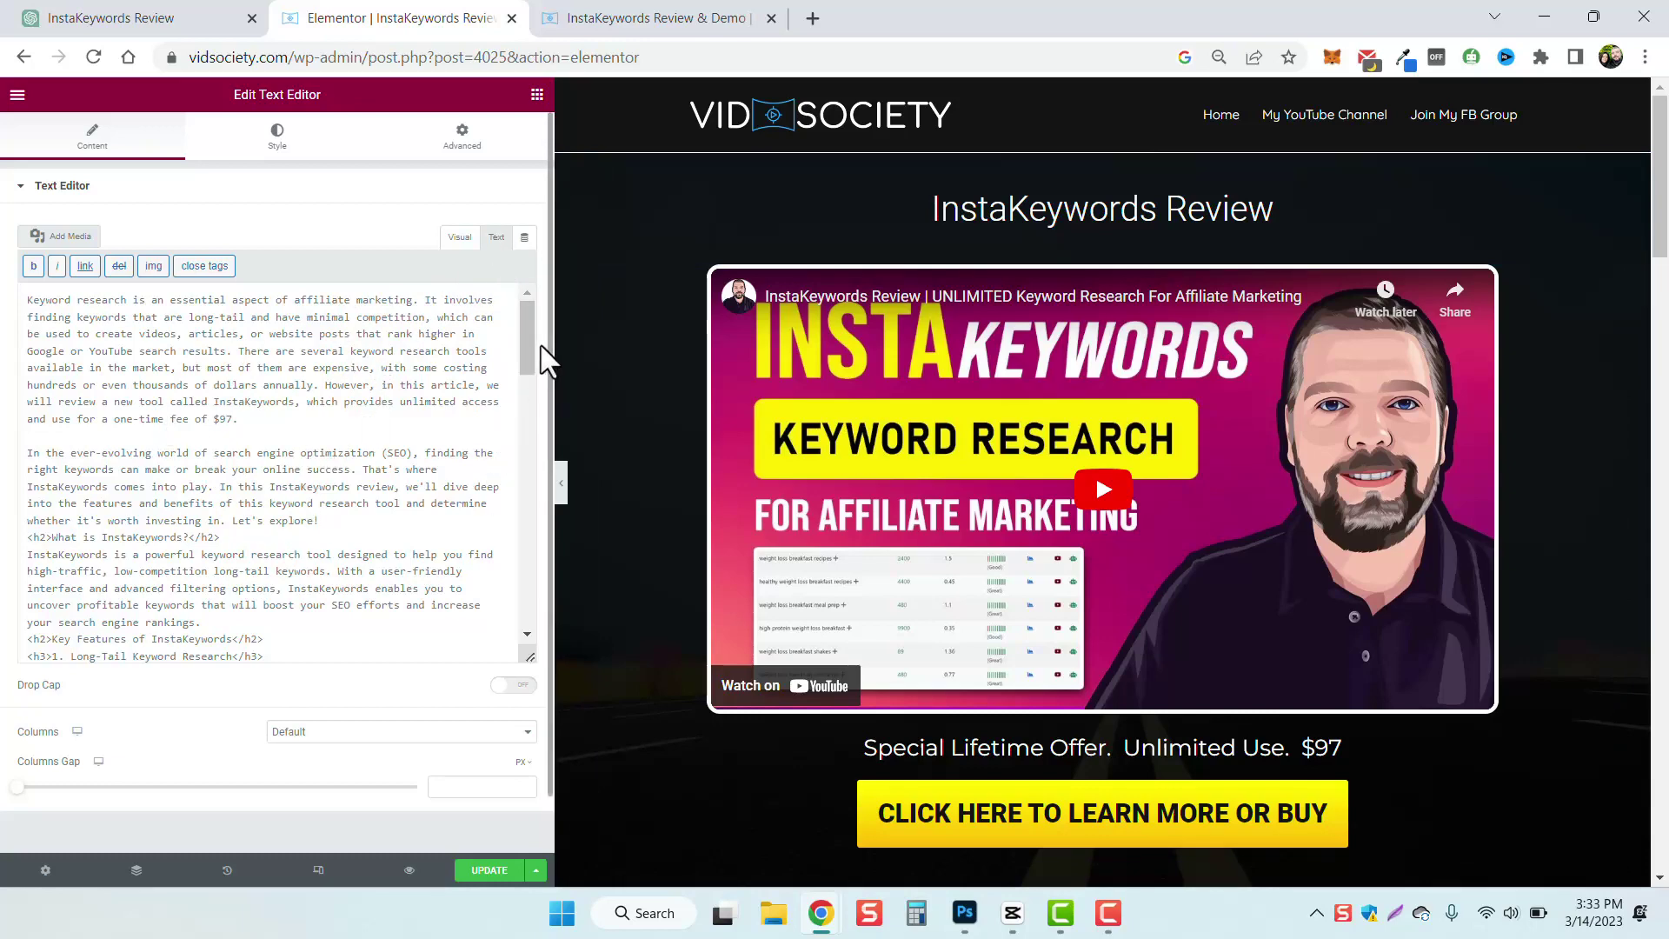
pyautogui.moveTo(533, 328); pyautogui.dragTo(527, 444)
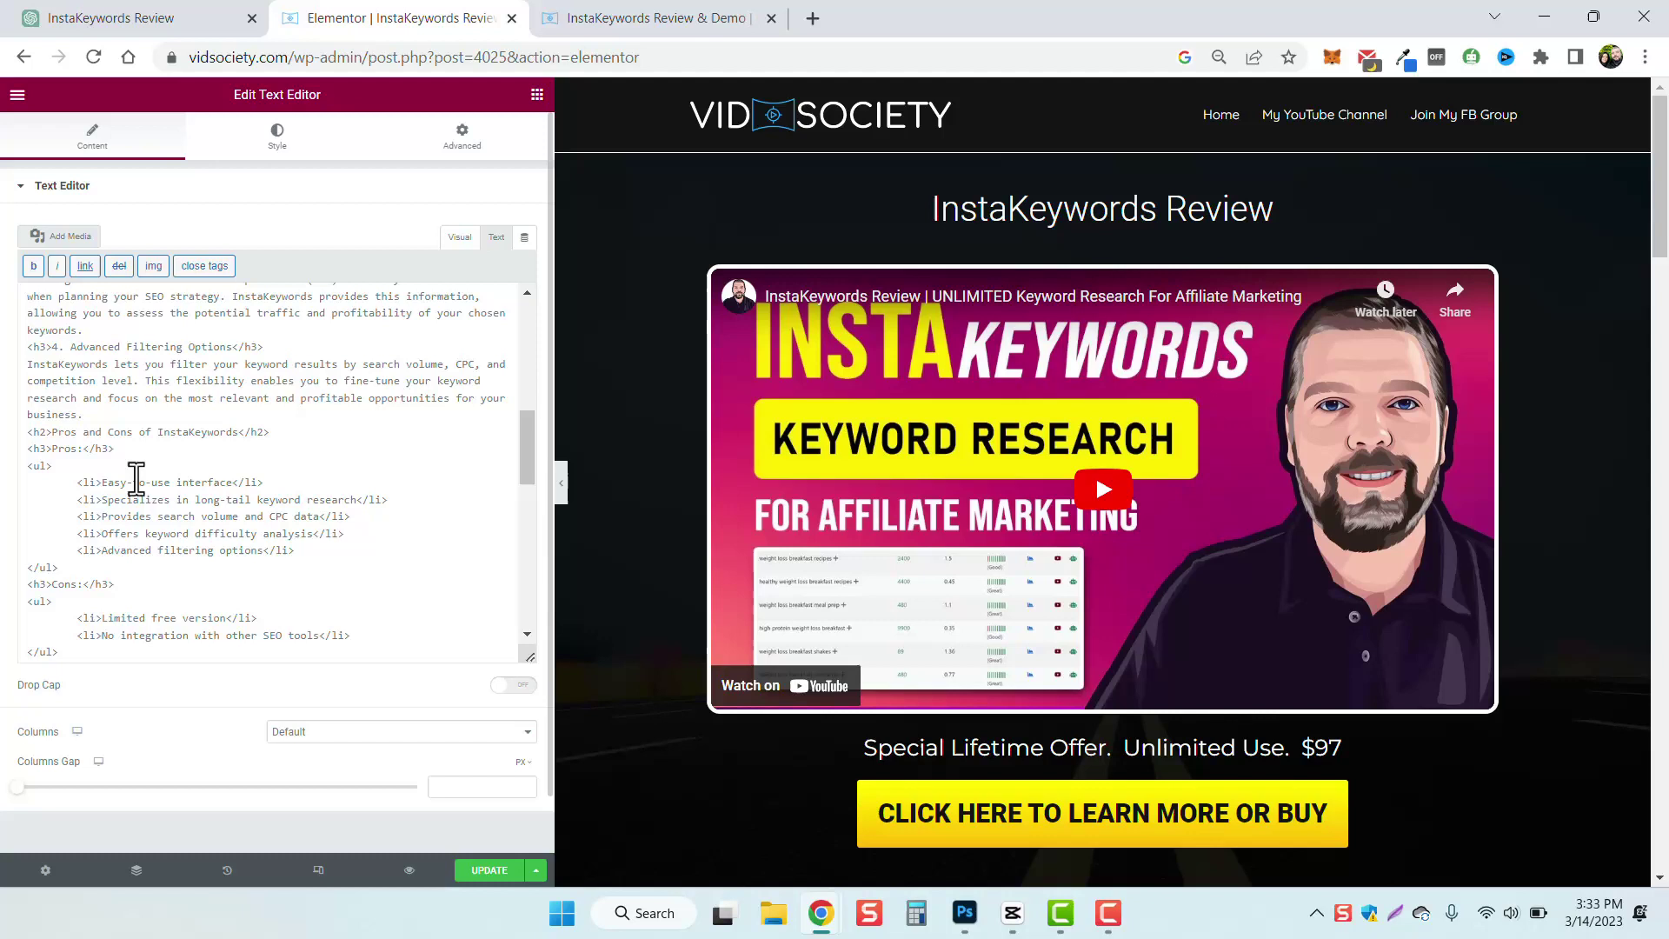
pyautogui.moveTo(48, 432); pyautogui.dragTo(26, 431)
pyautogui.doubleClick(39, 466)
pyautogui.moveTo(528, 444)
pyautogui.mouseDown()
pyautogui.moveTo(528, 639)
pyautogui.moveTo(528, 300)
pyautogui.mouseUp()
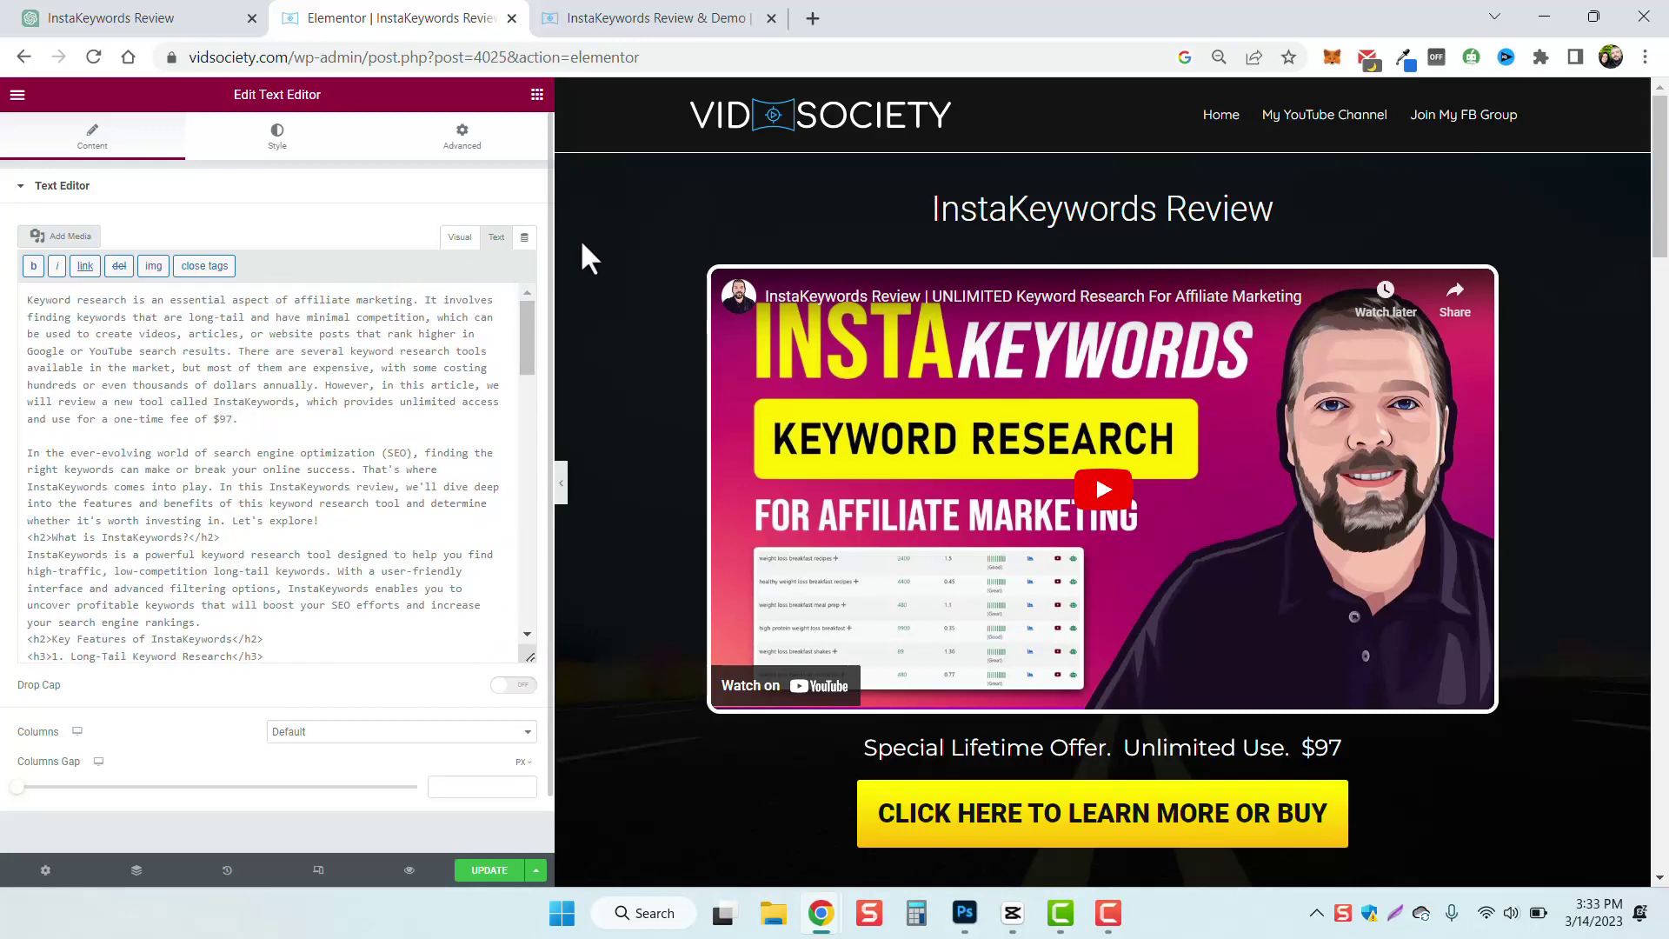
pyautogui.hotkey('ctrl', 'Tab')
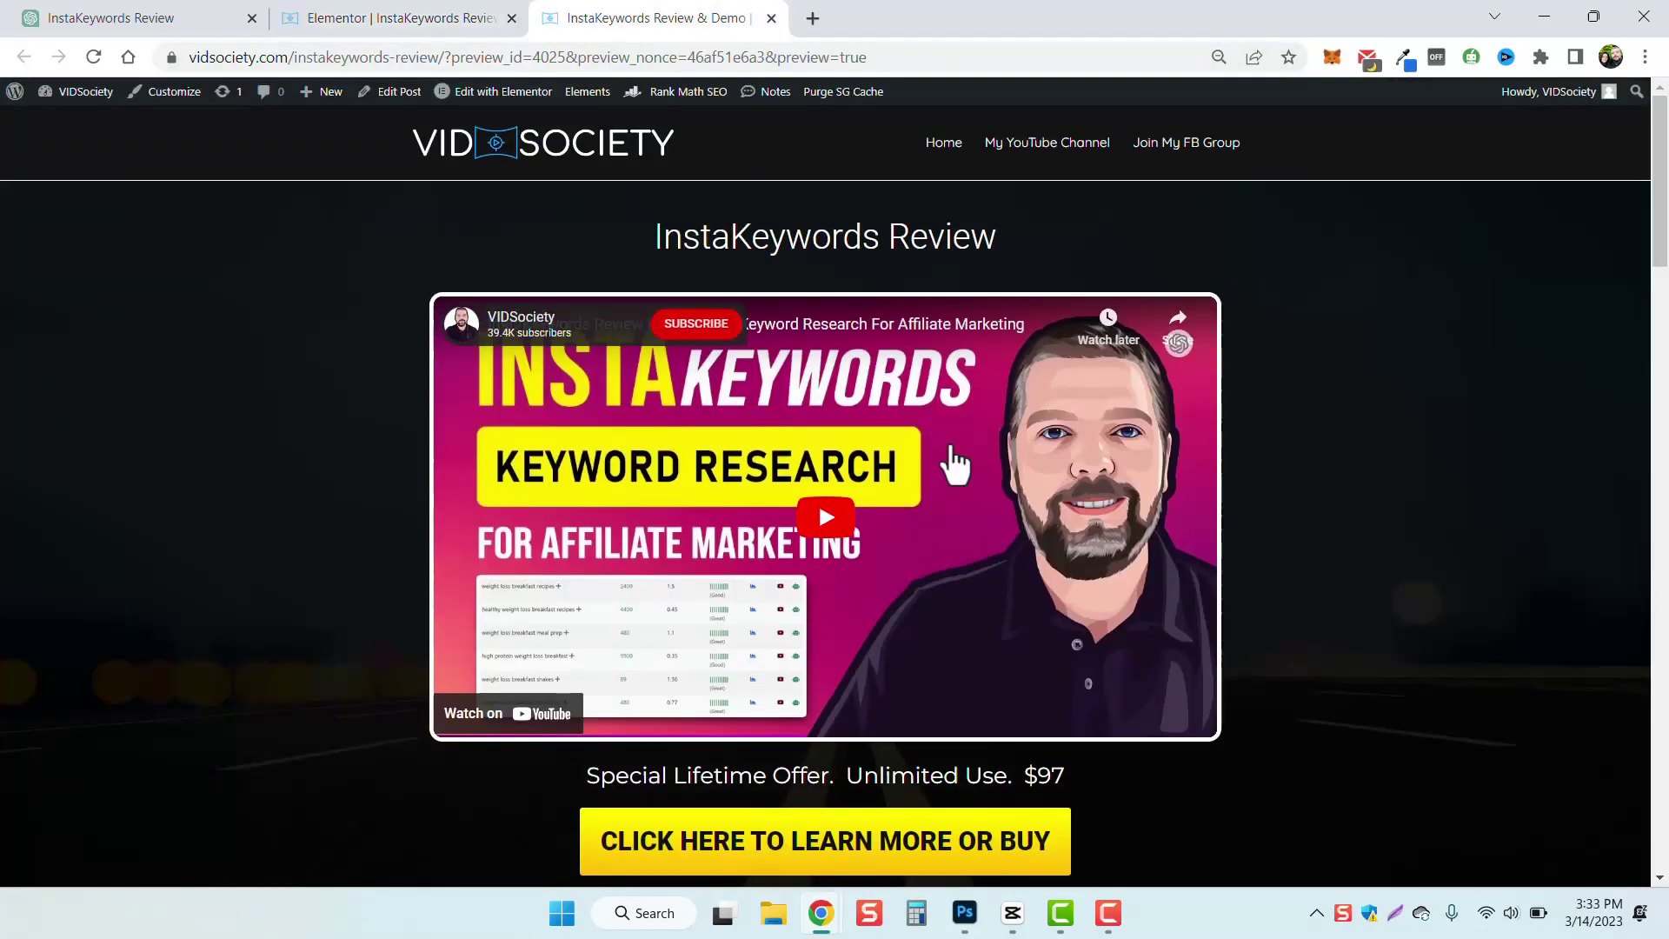
pyautogui.scroll(-5, 156, 535)
pyautogui.scroll(-3, 262, 535)
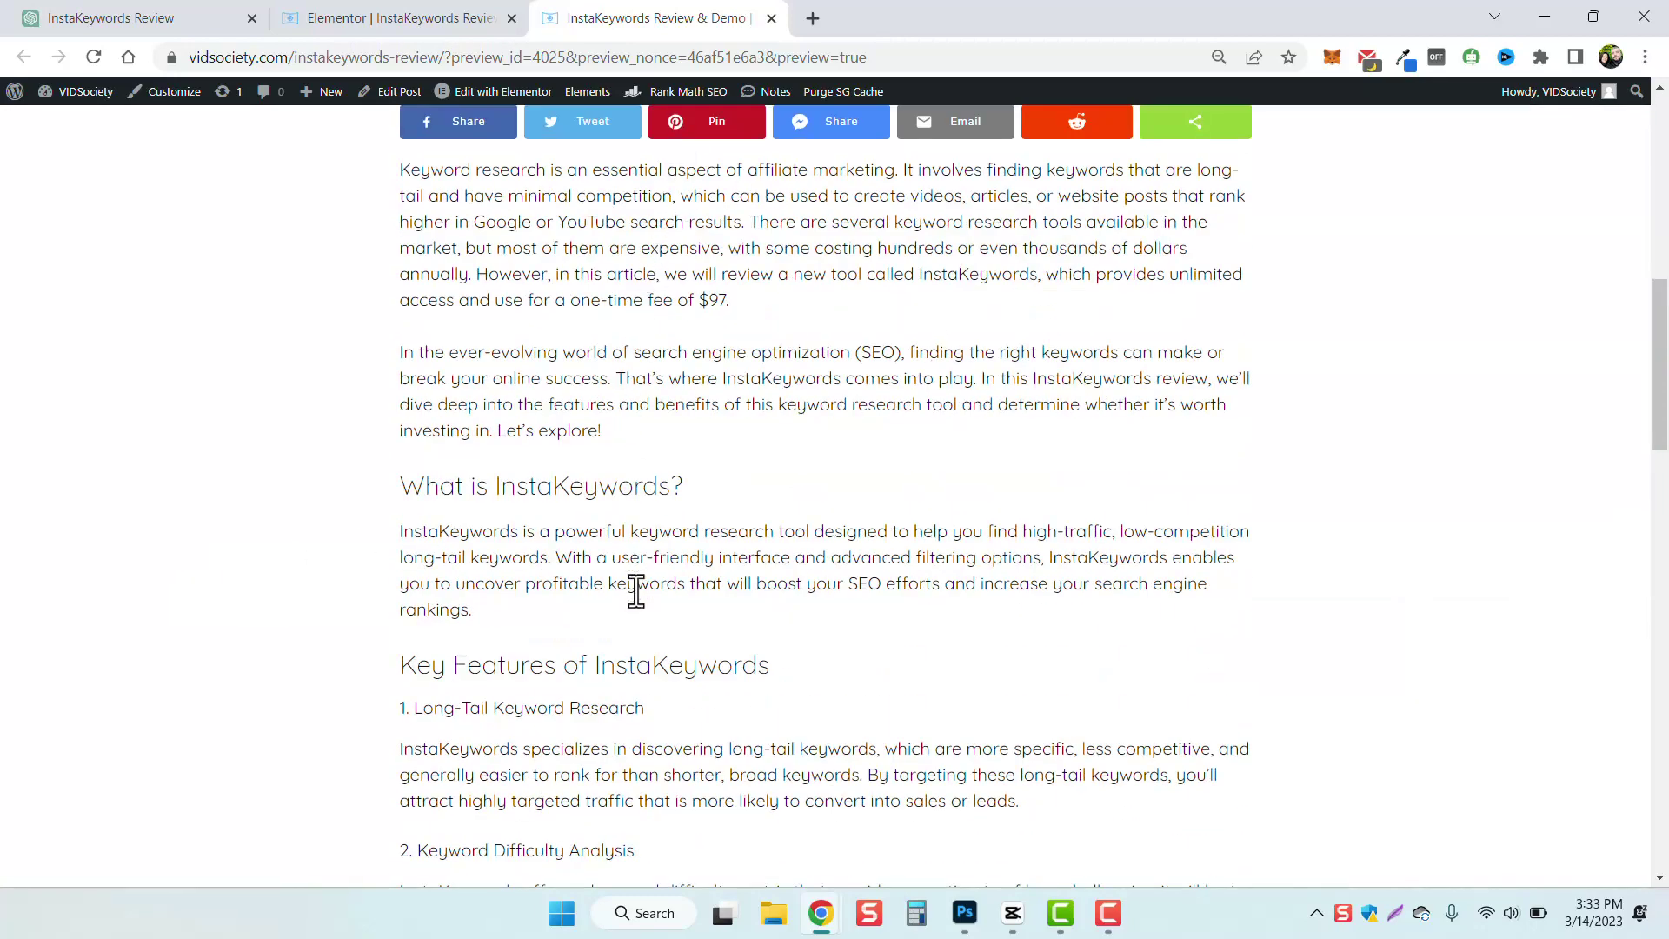
pyautogui.scroll(-1, 637, 591)
pyautogui.scroll(-1, 656, 400)
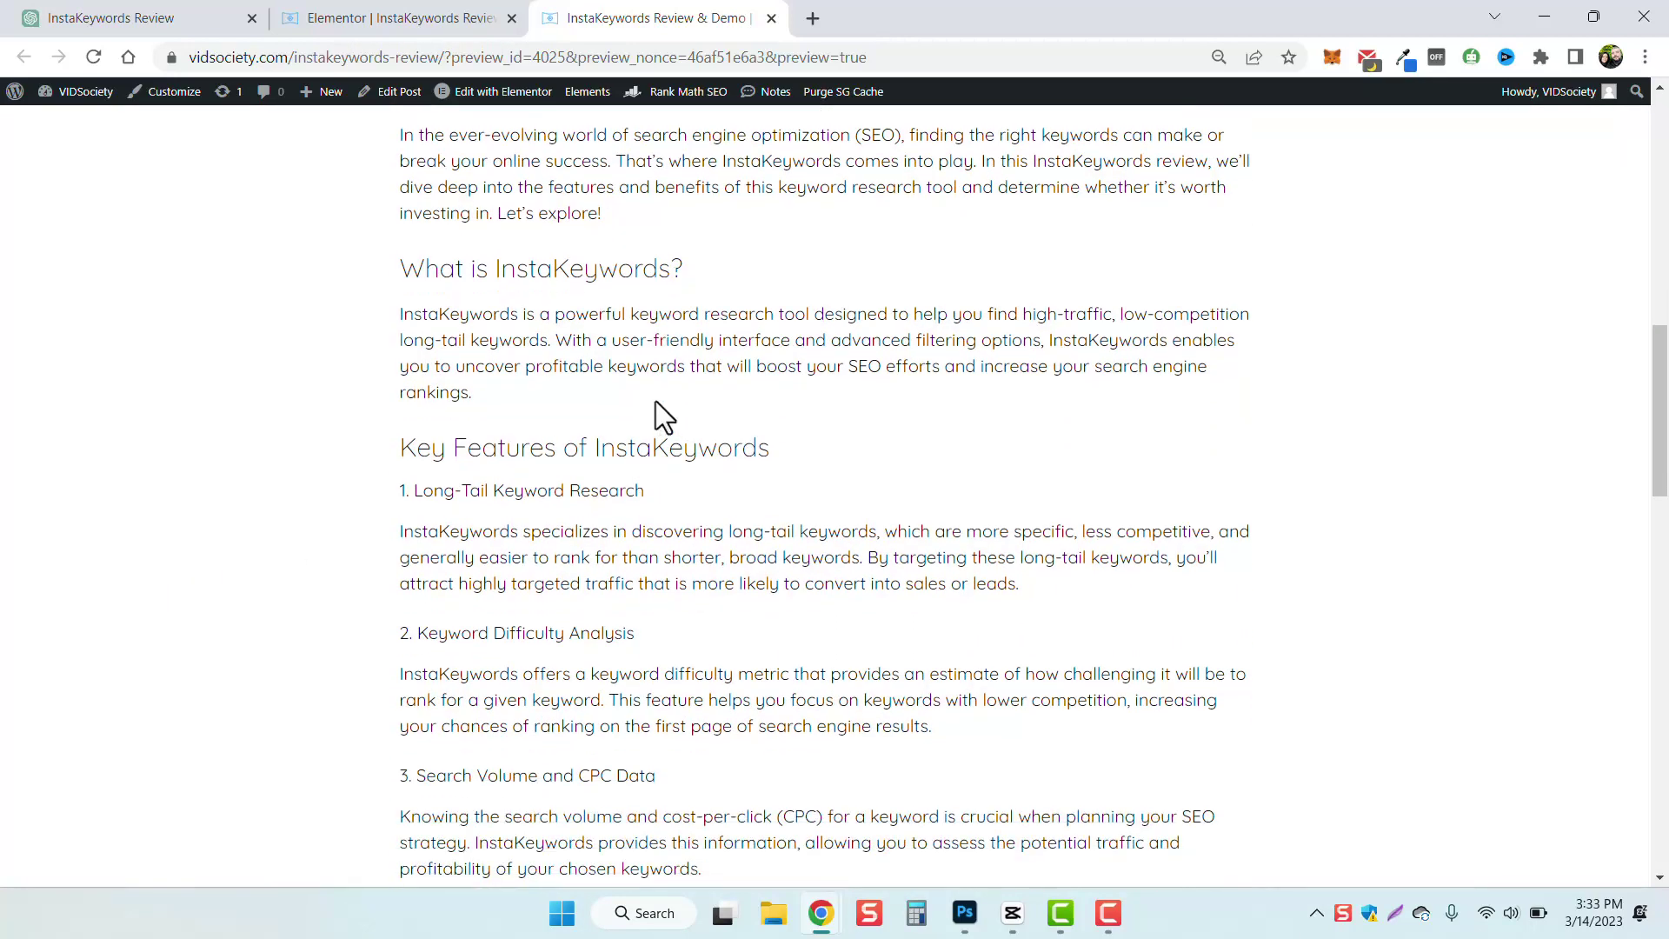
pyautogui.tripleClick(418, 270)
pyautogui.moveTo(398, 447); pyautogui.dragTo(769, 447)
pyautogui.moveTo(398, 490); pyautogui.dragTo(653, 496)
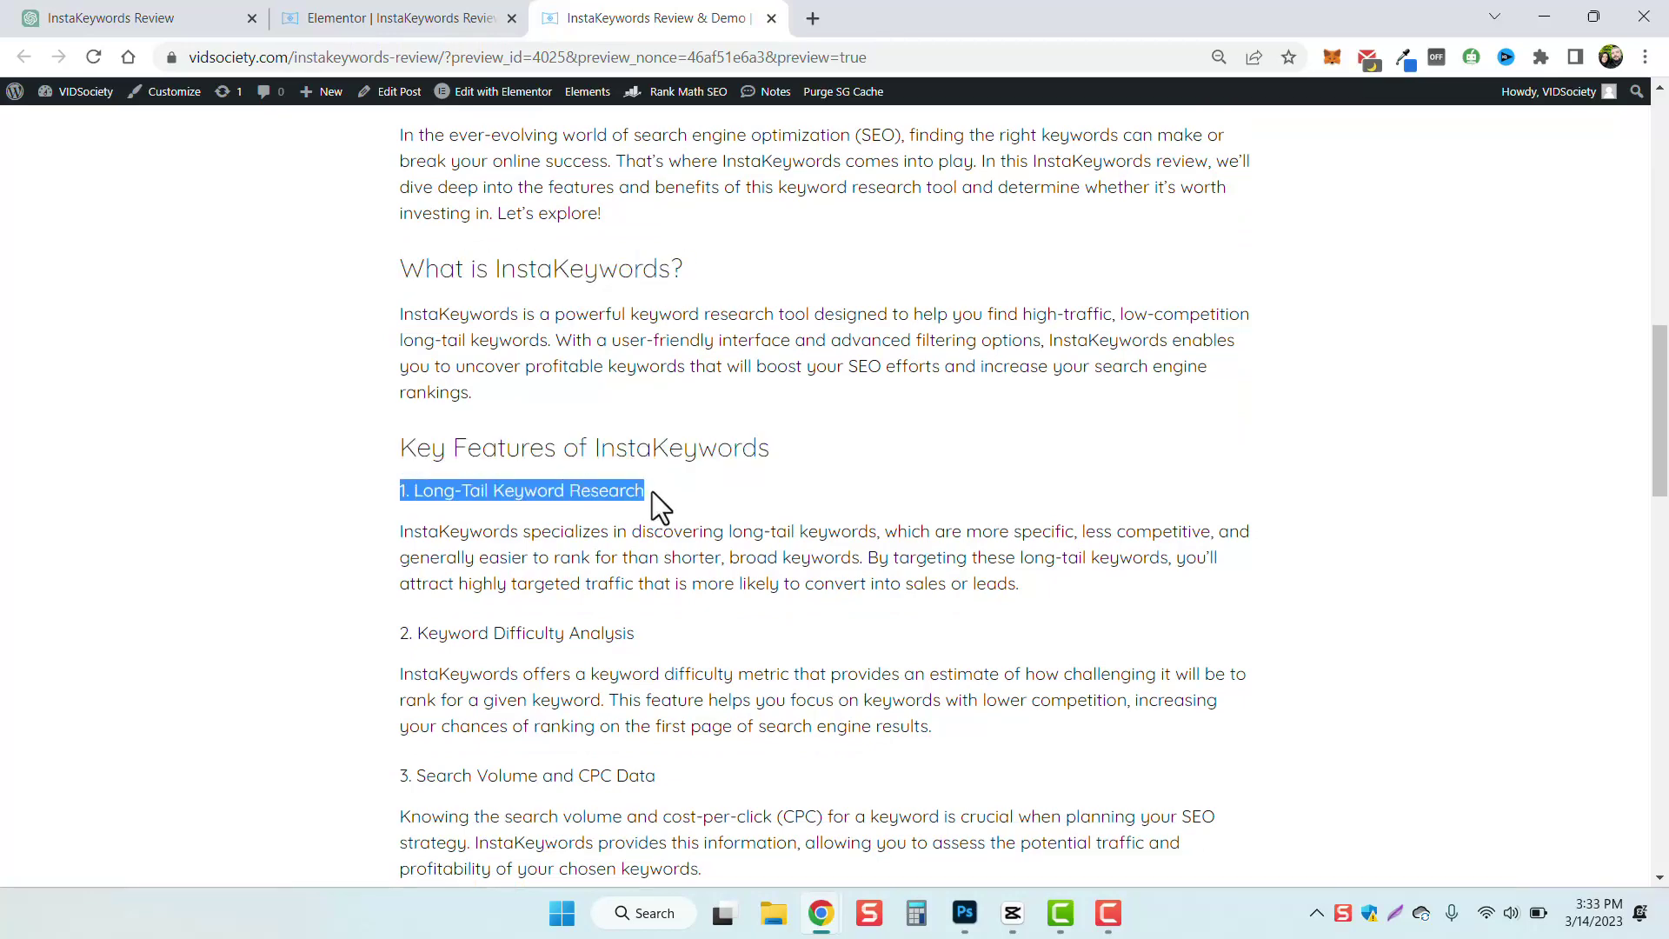
pyautogui.scroll(-3, 652, 496)
pyautogui.scroll(-3, 653, 521)
pyautogui.scroll(-2, 652, 528)
pyautogui.scroll(-2, 648, 532)
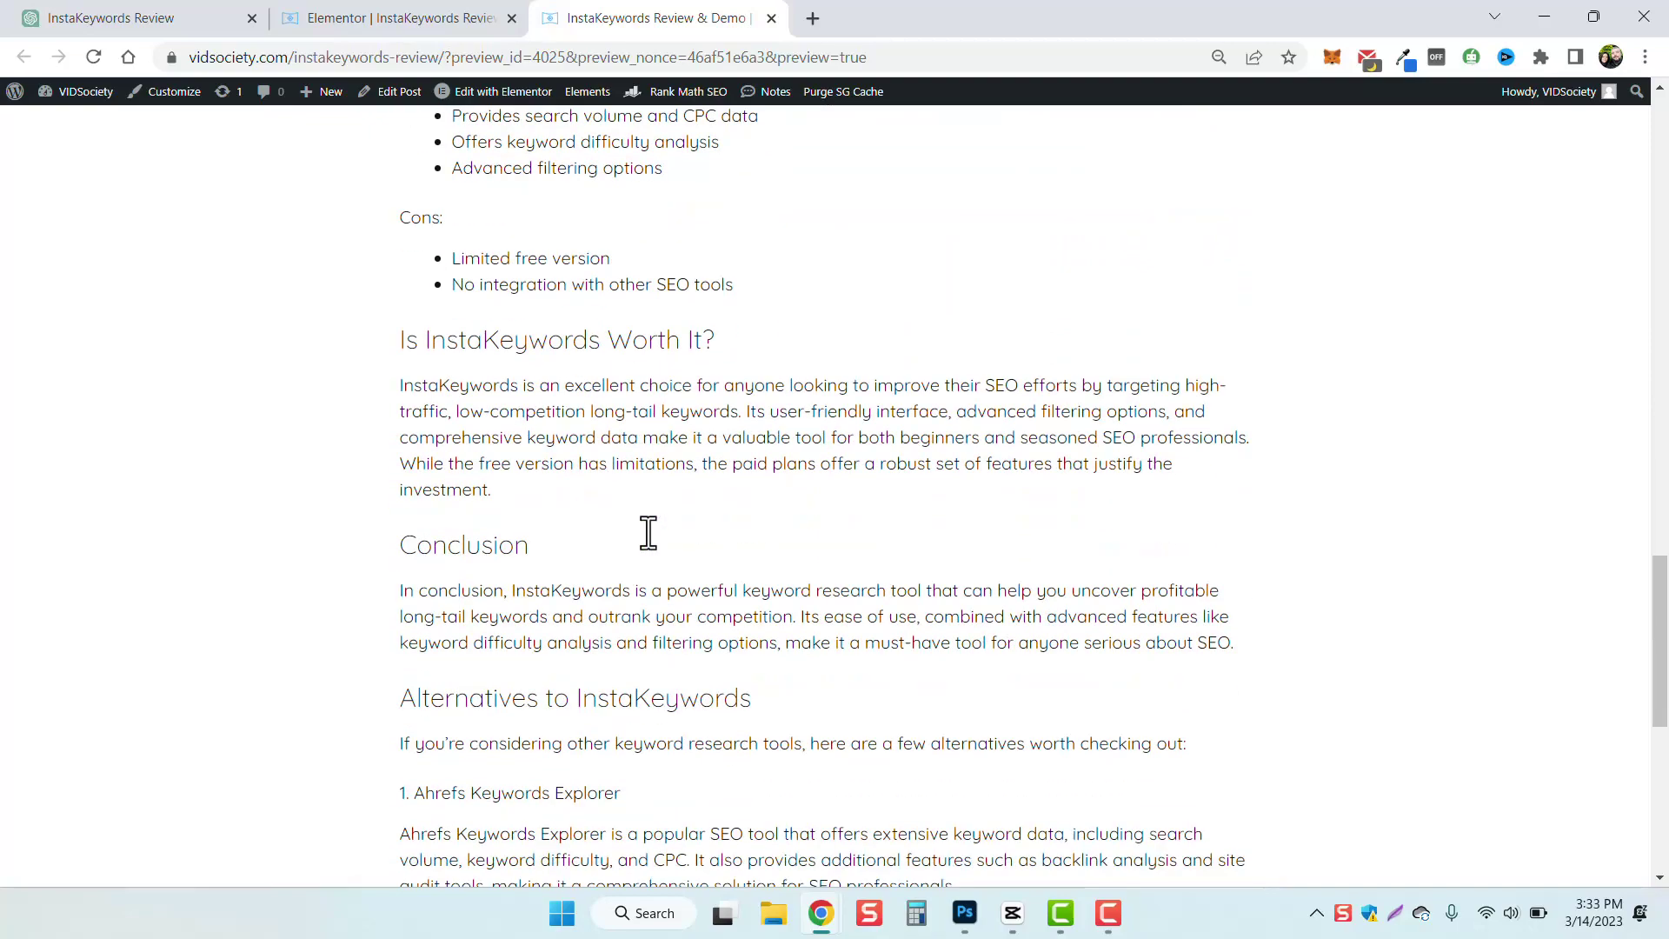
pyautogui.scroll(-4, 649, 533)
pyautogui.scroll(-1, 652, 535)
pyautogui.scroll(-3, 666, 535)
pyautogui.scroll(-1, 677, 525)
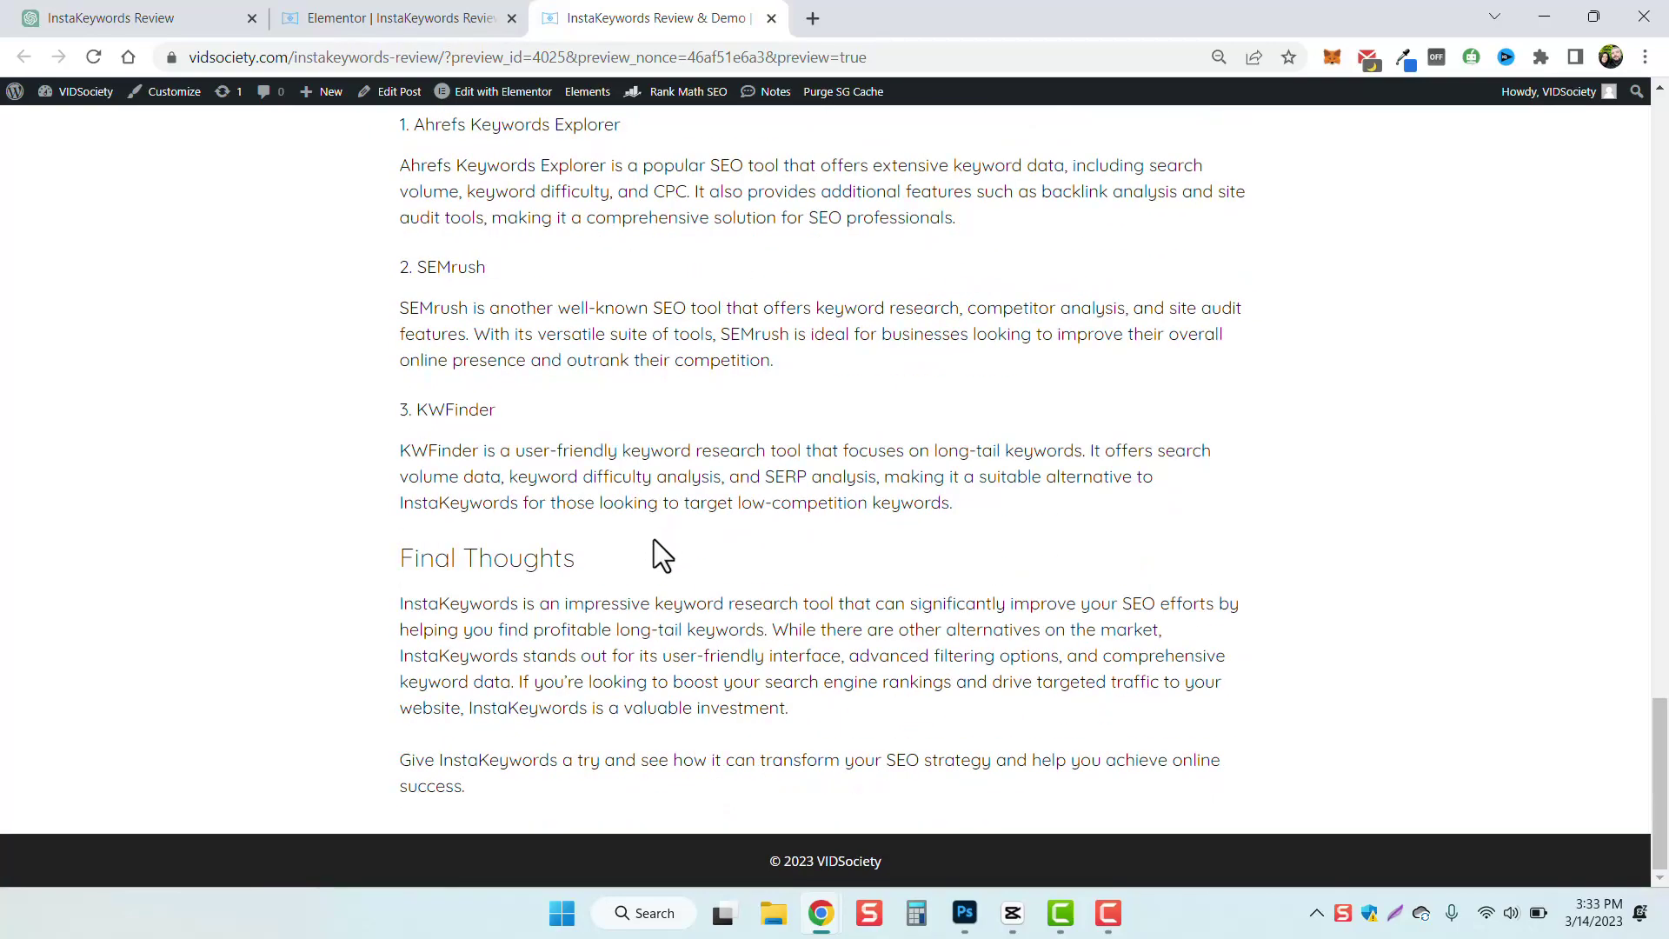
pyautogui.scroll(5, 662, 557)
pyautogui.scroll(6, 649, 547)
pyautogui.scroll(8, 649, 547)
pyautogui.scroll(2, 652, 547)
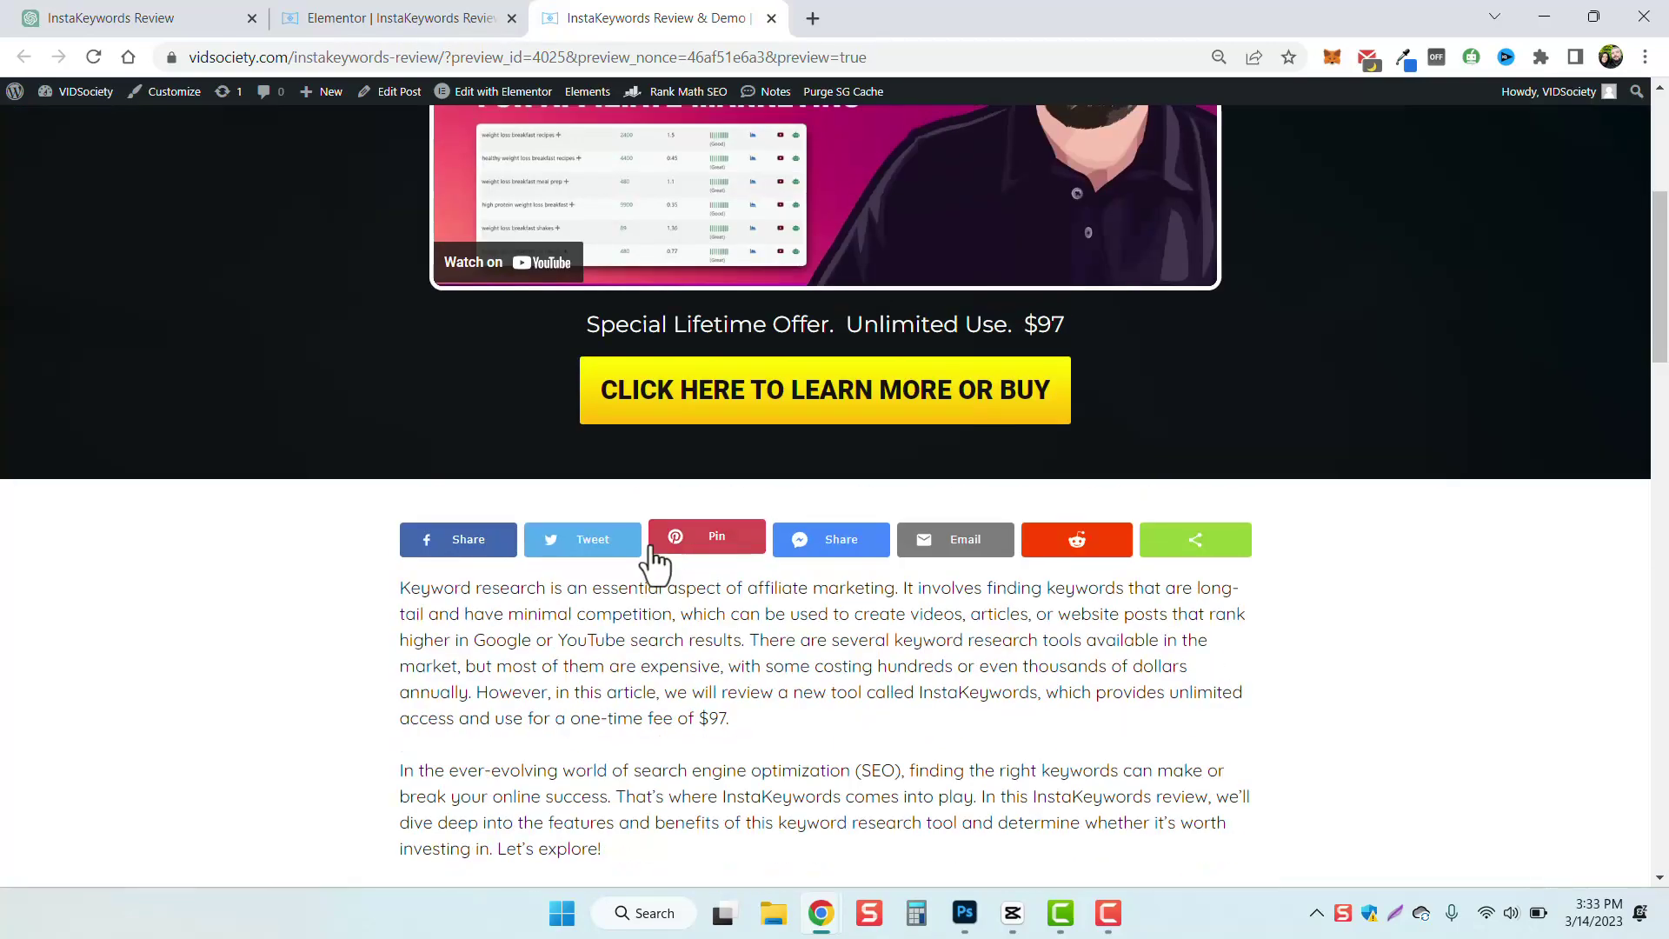
pyautogui.scroll(-3, 657, 559)
pyautogui.click(515, 489)
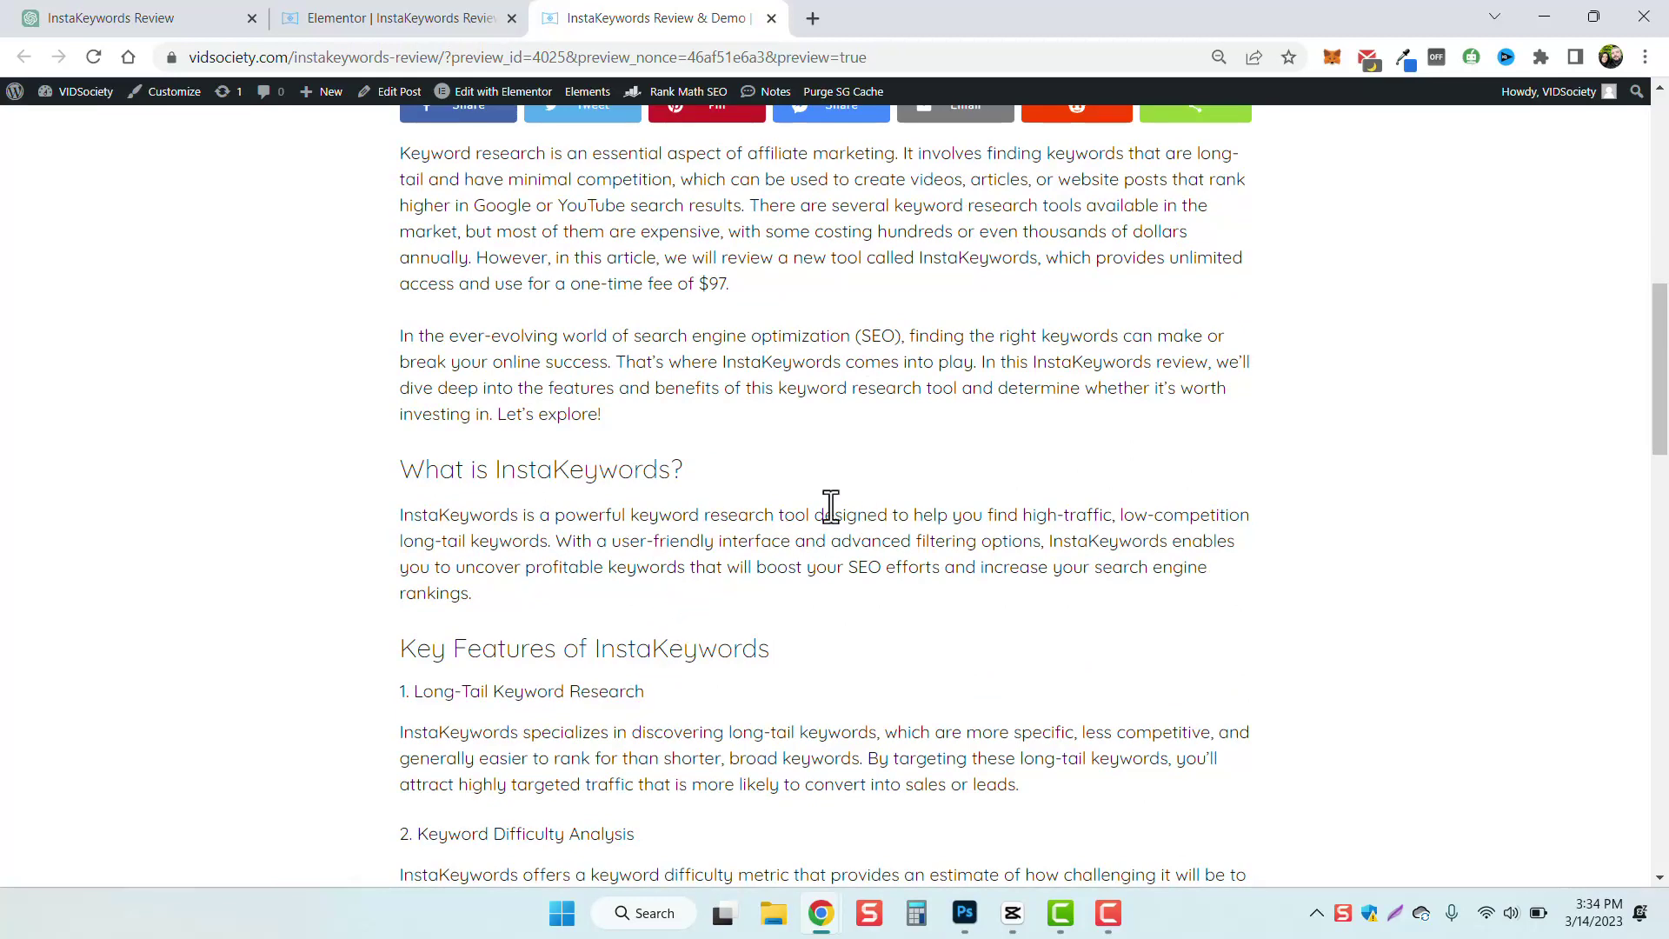
pyautogui.scroll(4, 755, 630)
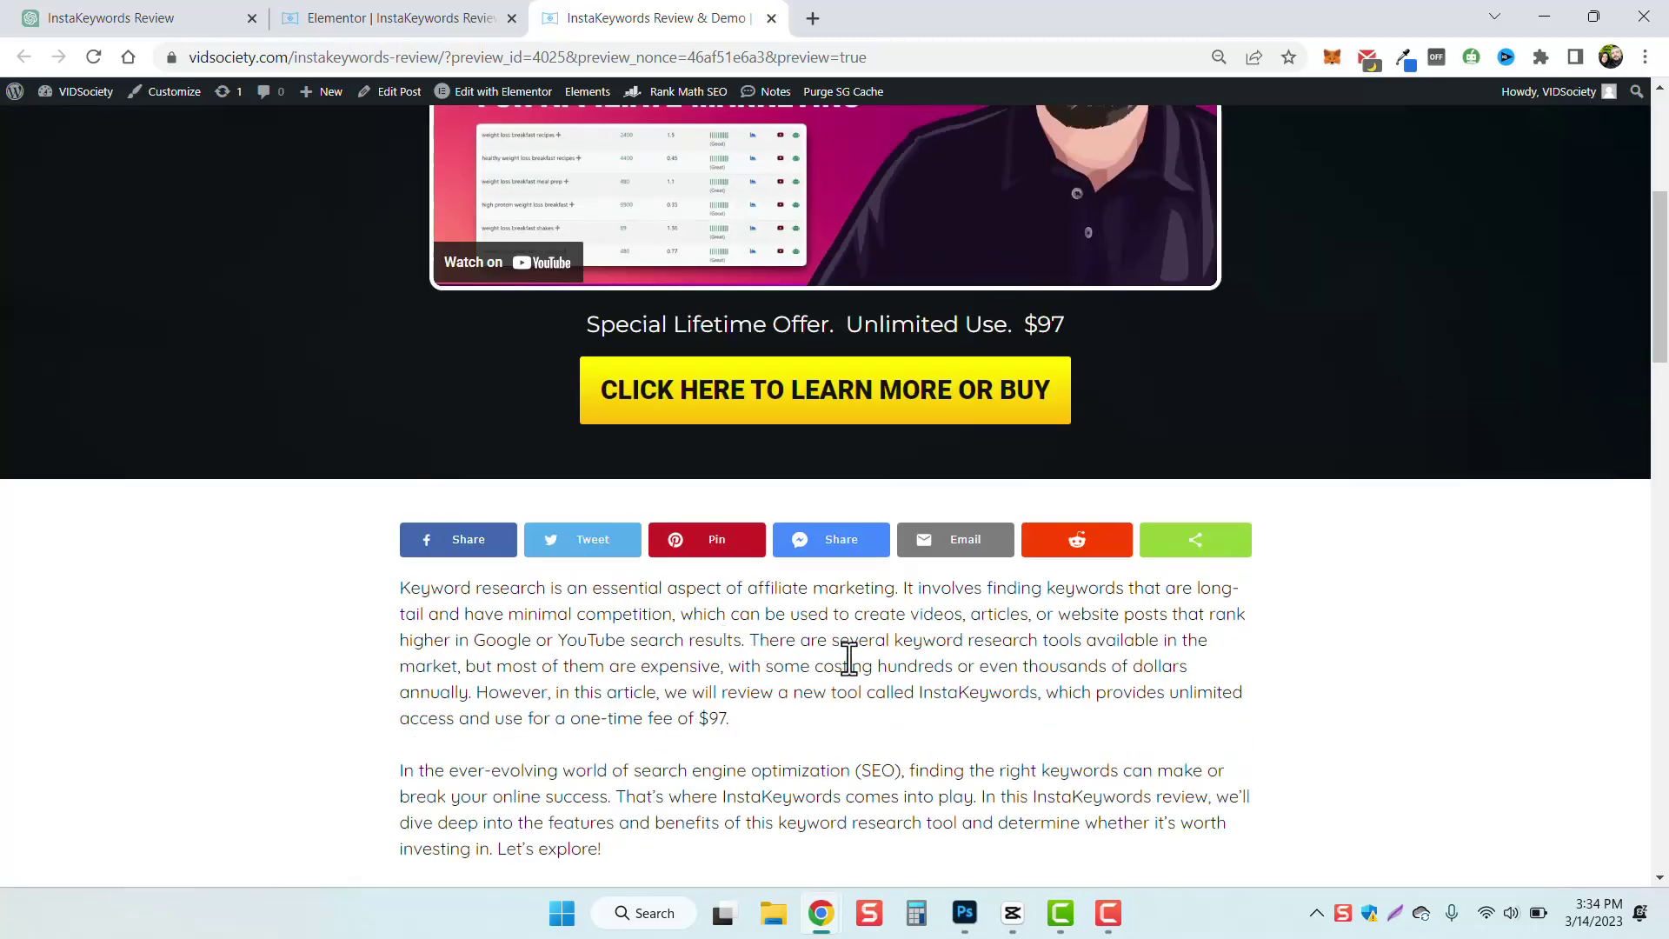
pyautogui.scroll(-4, 709, 658)
pyautogui.scroll(-4, 708, 658)
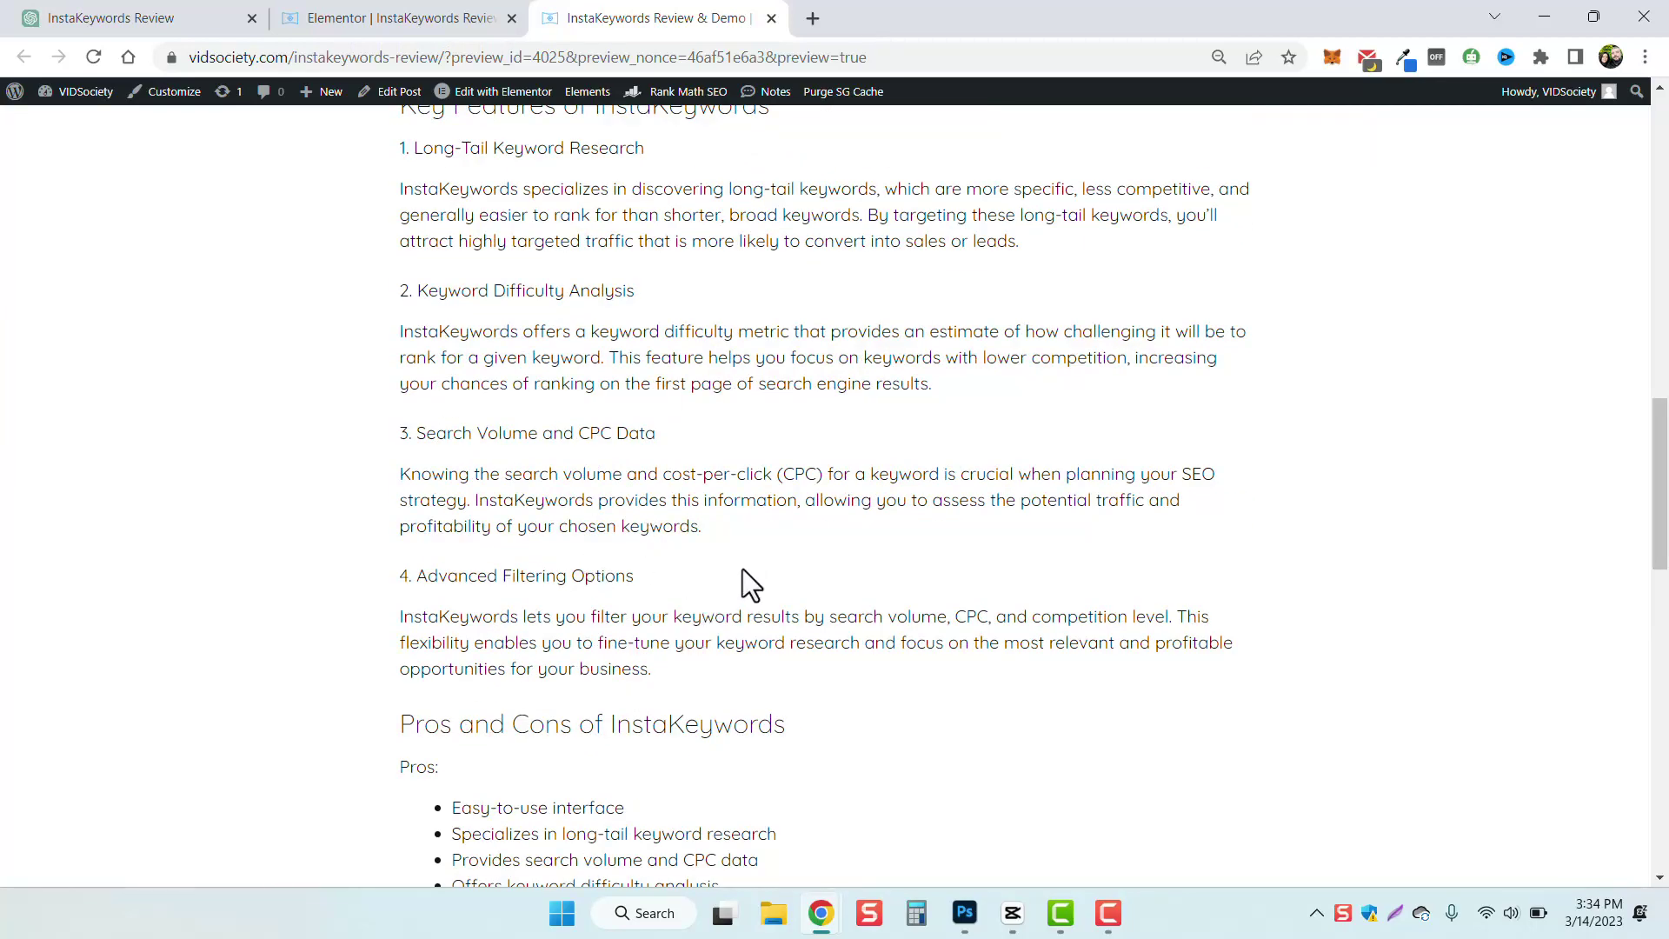
pyautogui.scroll(-3, 741, 569)
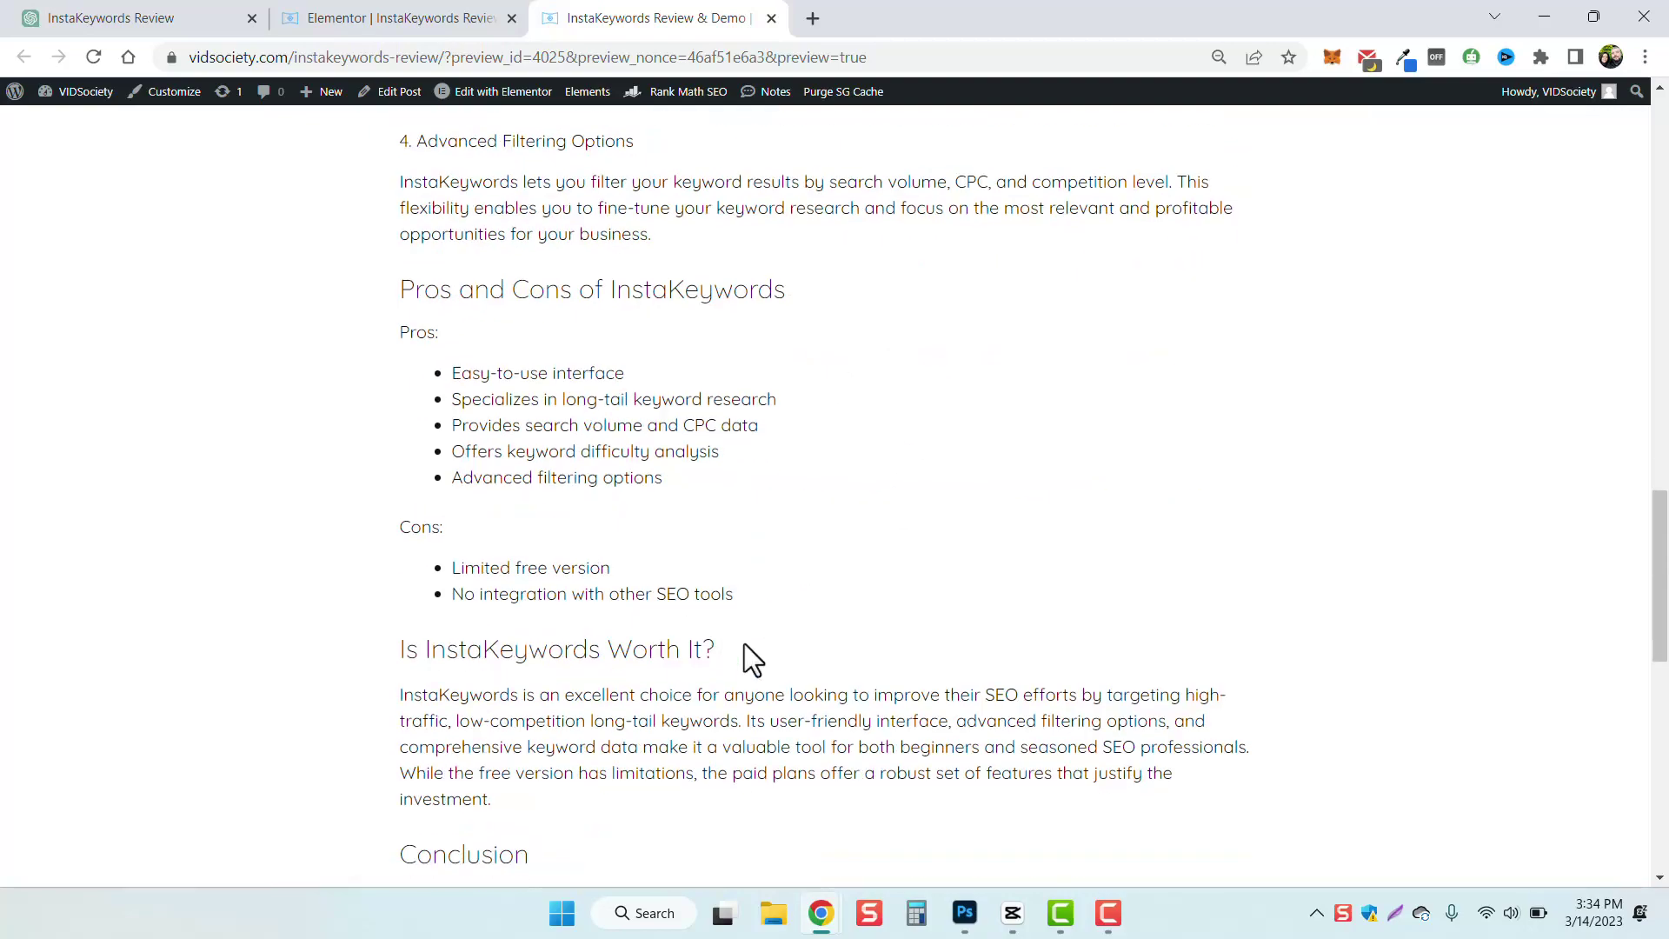
pyautogui.scroll(5, 847, 645)
pyautogui.scroll(8, 843, 664)
pyautogui.scroll(5, 844, 663)
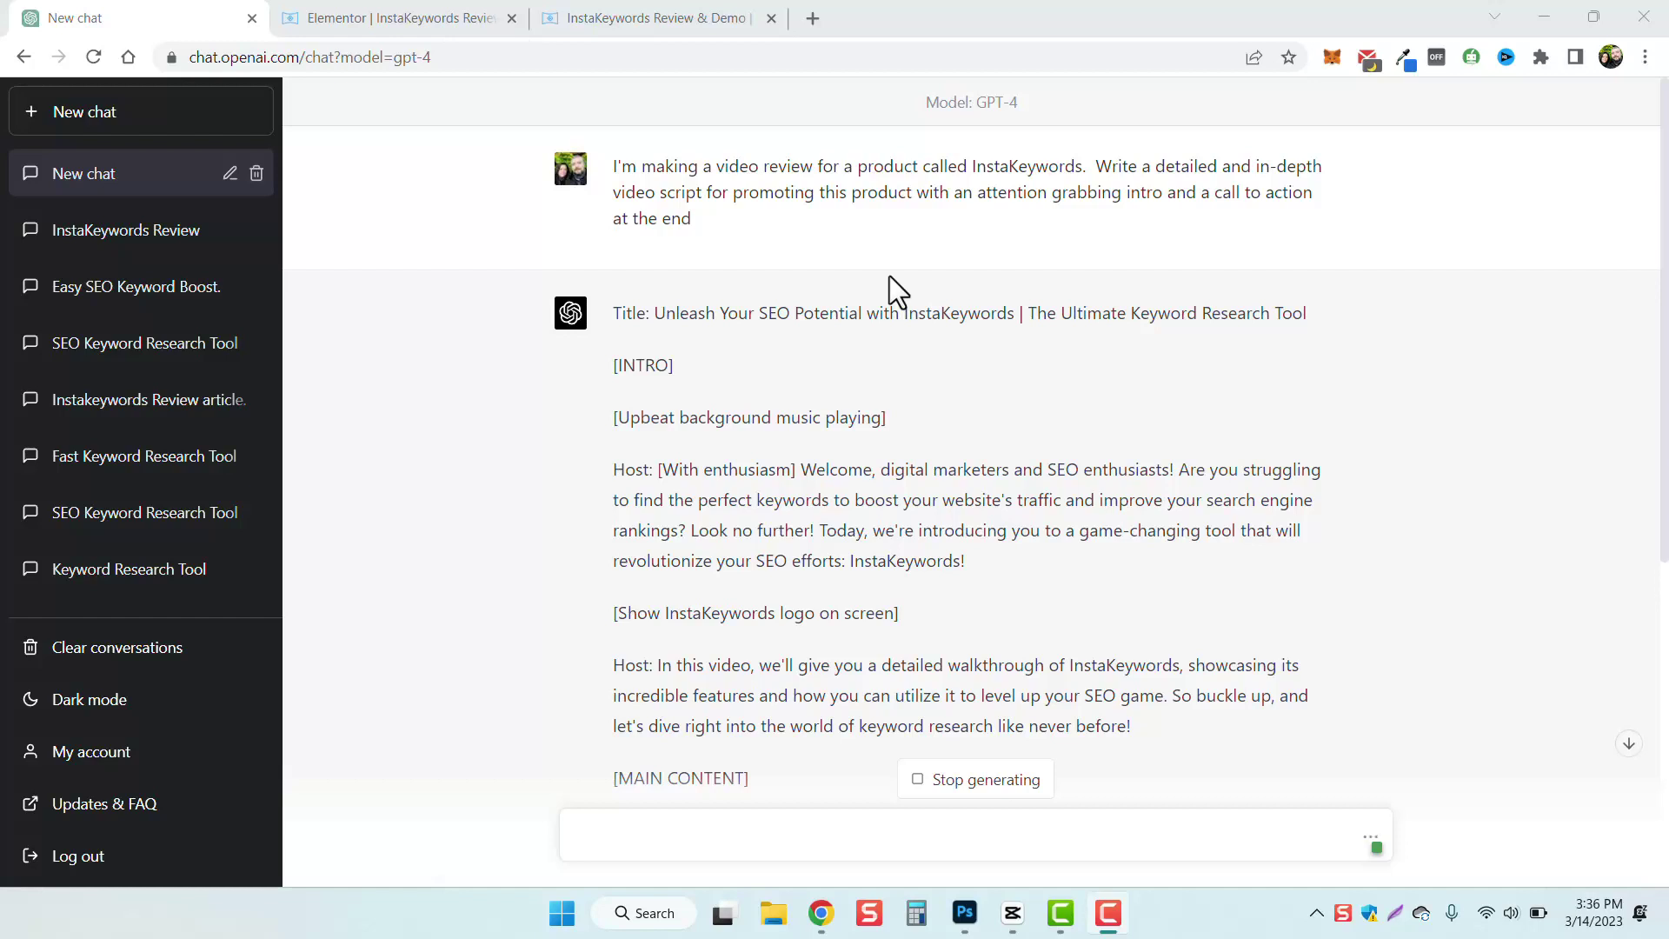
pyautogui.scroll(-2, 889, 276)
pyautogui.scroll(-2, 905, 496)
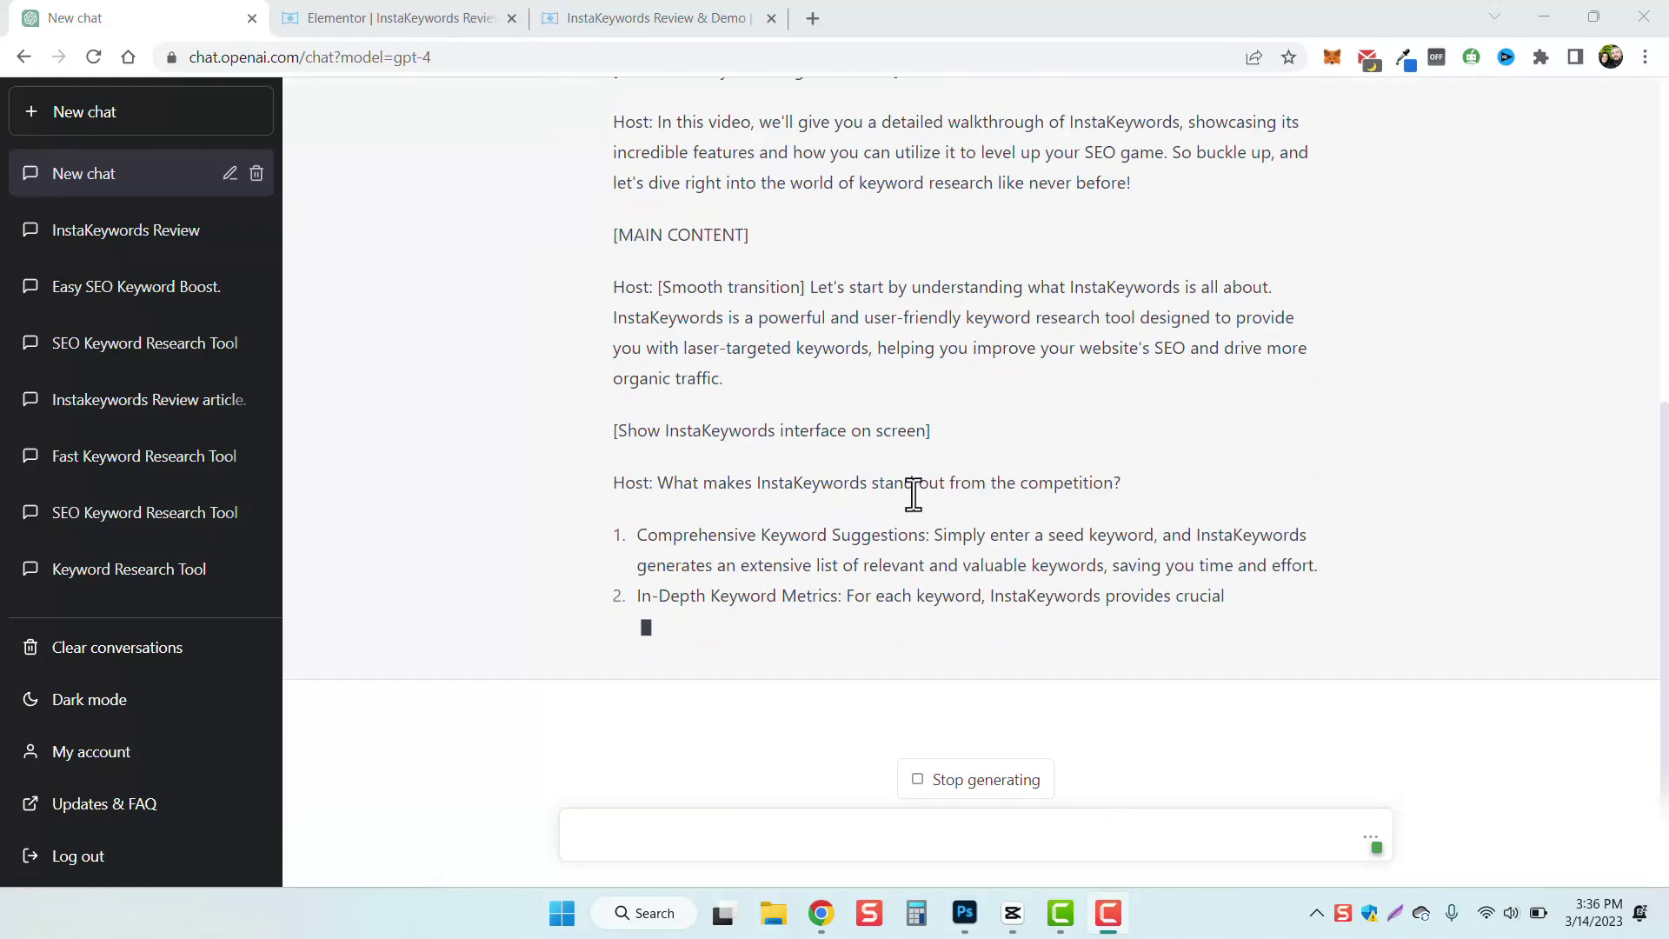
pyautogui.scroll(5, 916, 516)
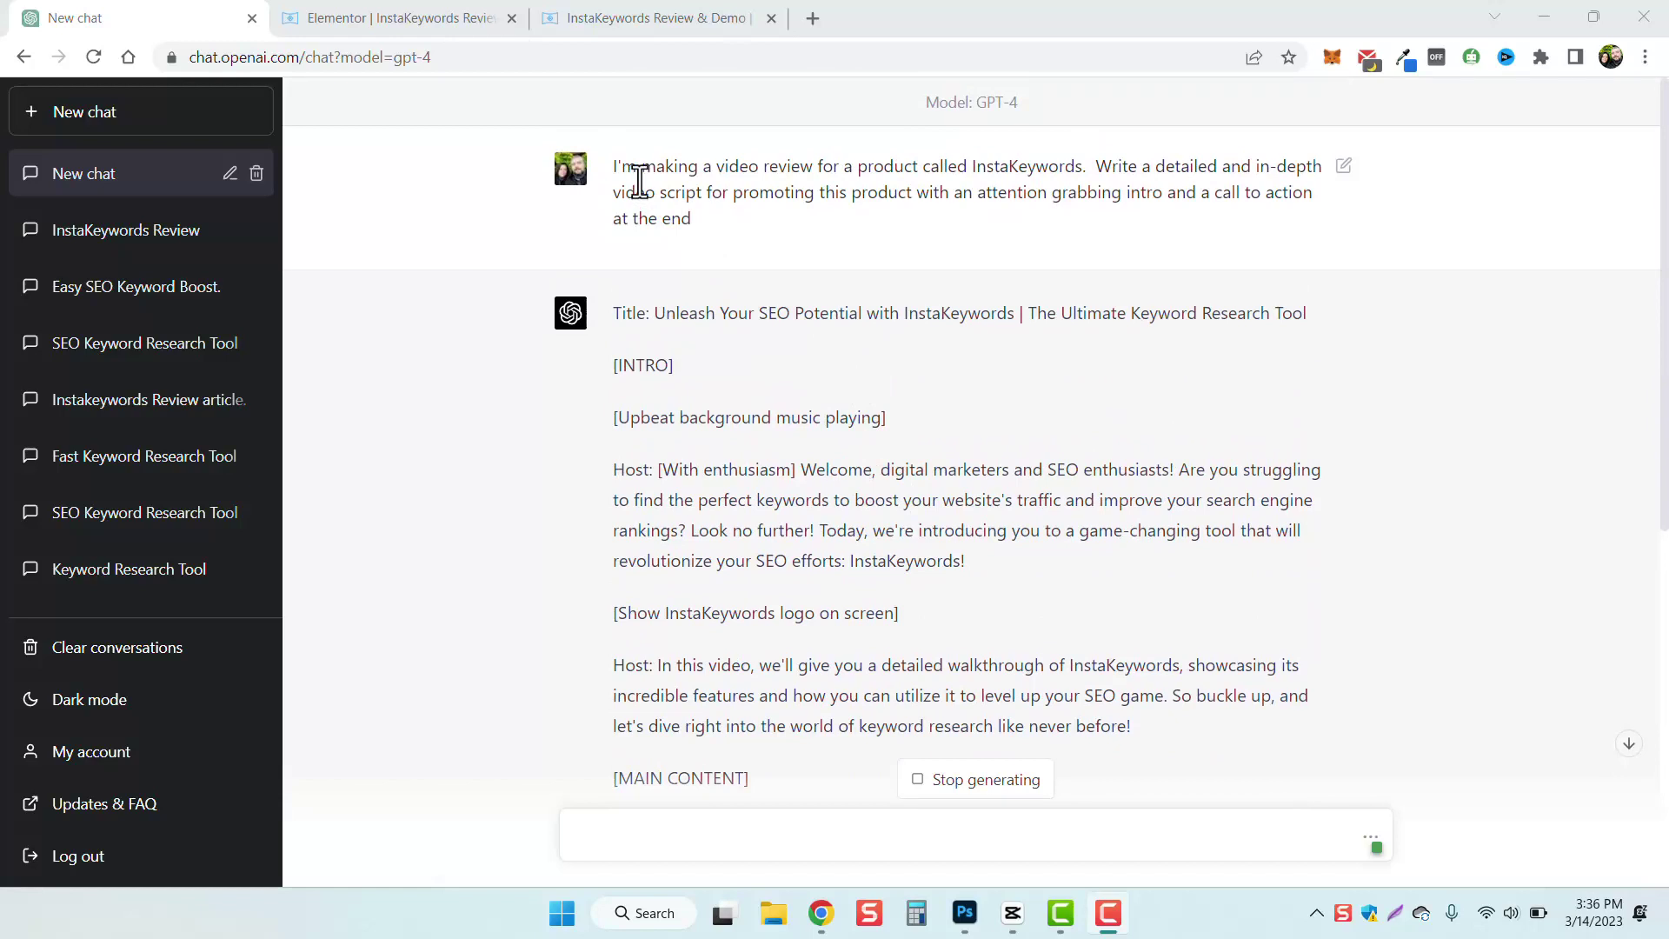
# Highlight the prompt's video review, detailed script and call-to-action requests while GPT-4 generates
pyautogui.moveTo(640, 174); pyautogui.dragTo(1081, 166)
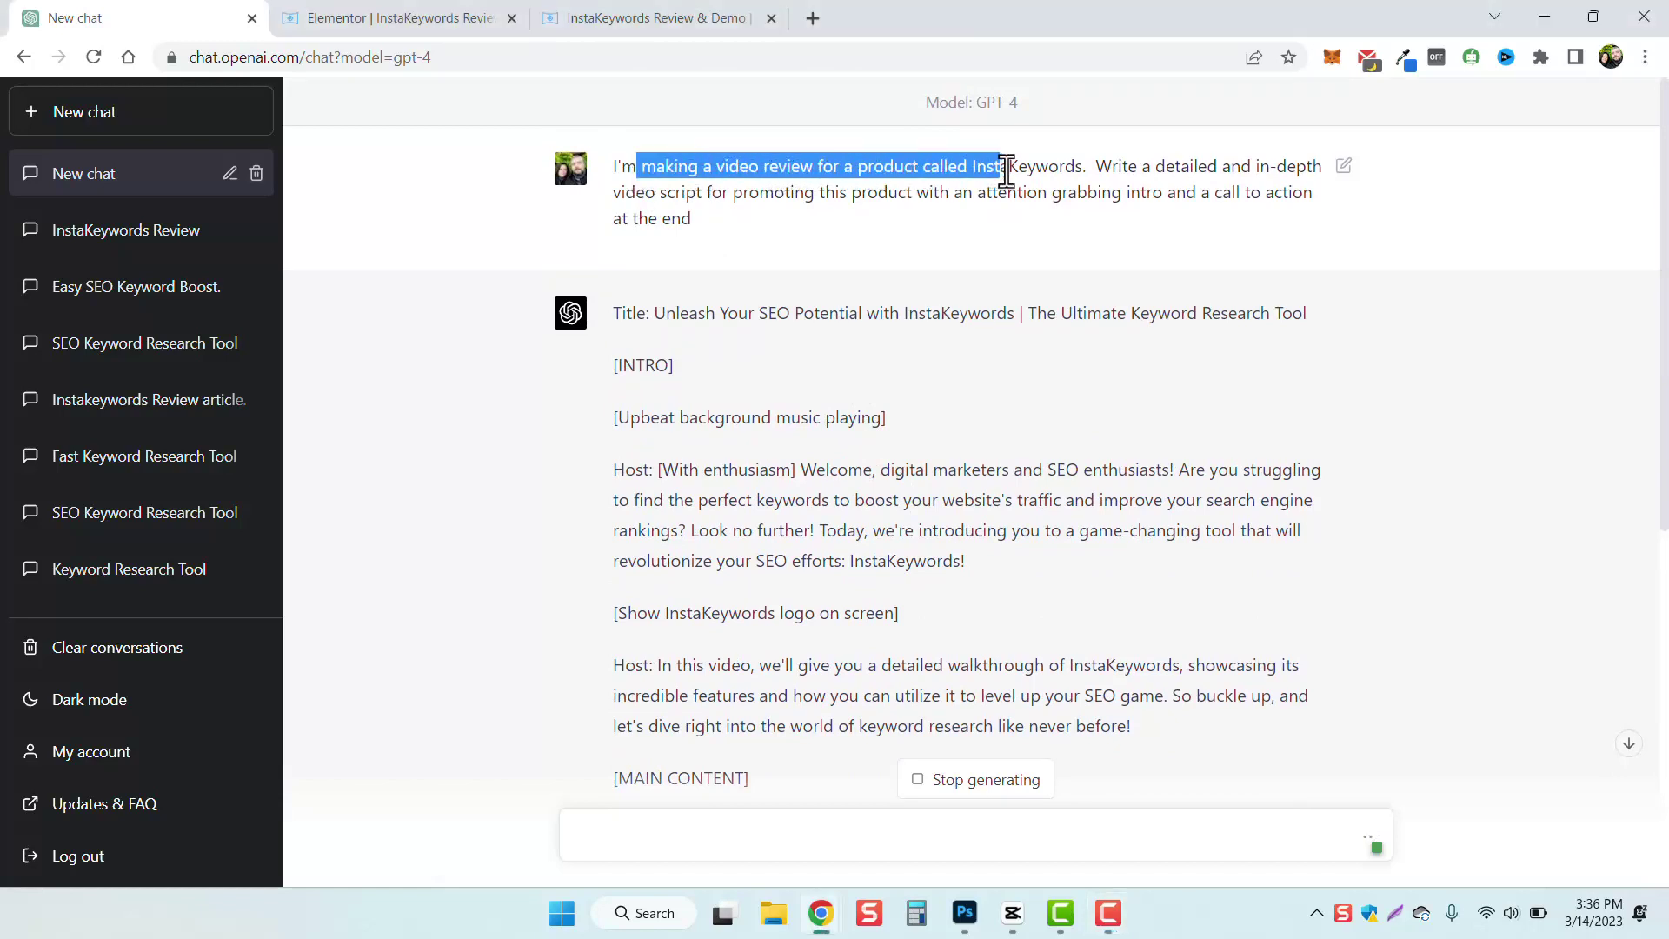
pyautogui.moveTo(1095, 166)
pyautogui.mouseDown()
pyautogui.moveTo(1254, 166)
pyautogui.moveTo(957, 192)
pyautogui.moveTo(1142, 199)
pyautogui.mouseUp()
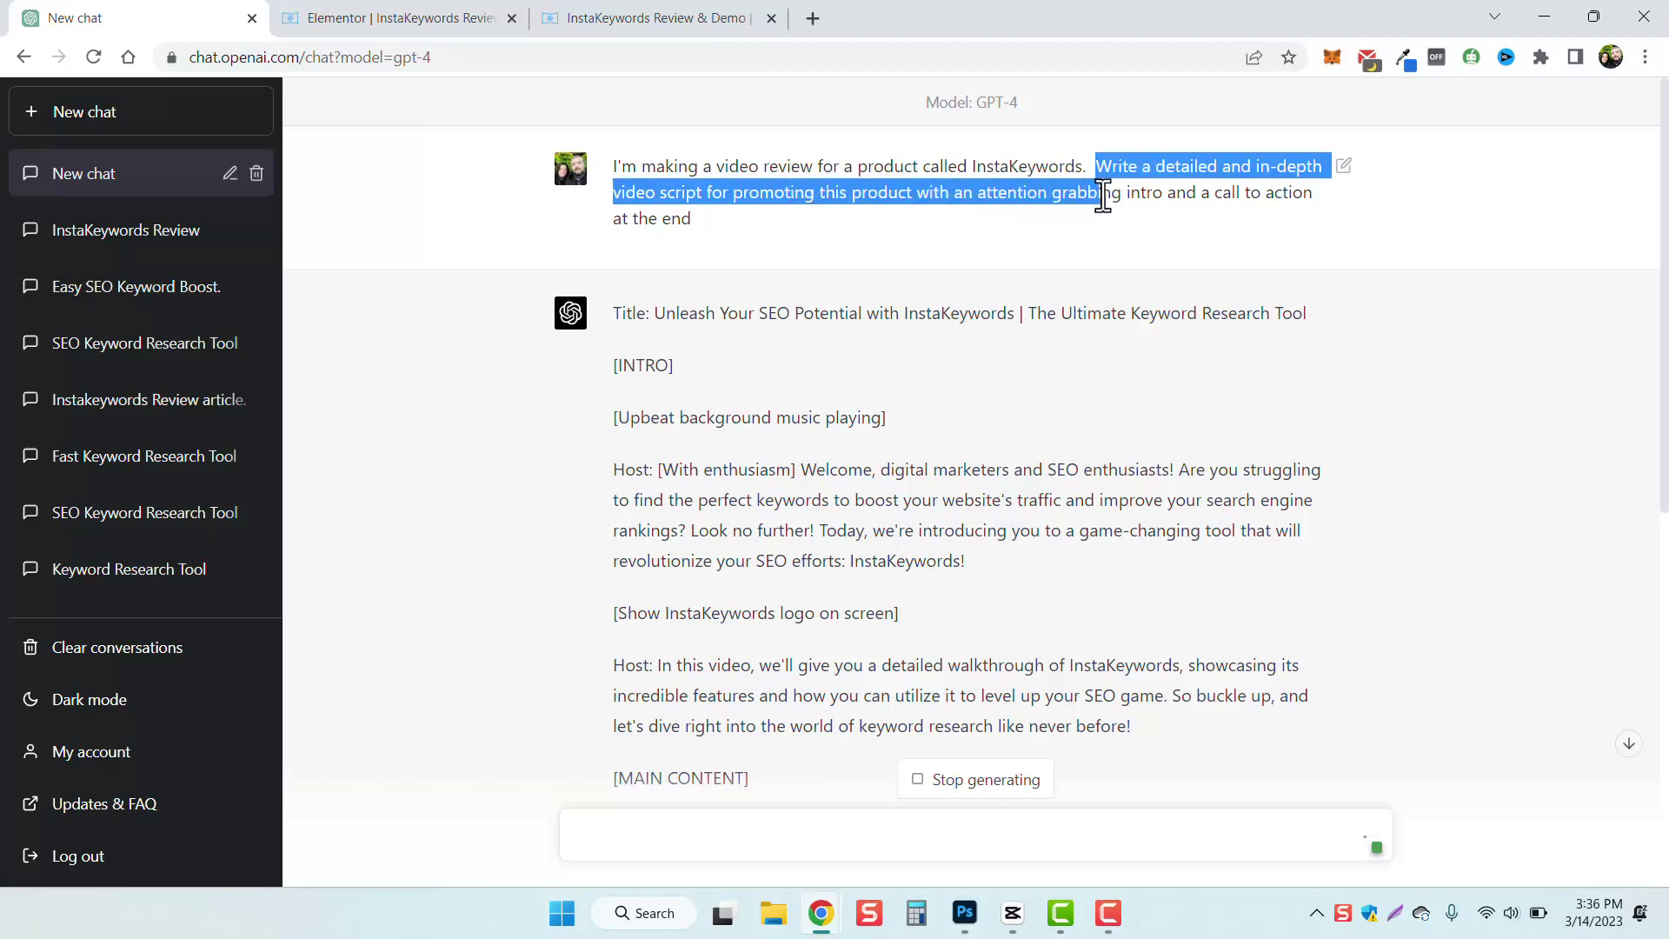
pyautogui.moveTo(1142, 198); pyautogui.dragTo(1255, 215)
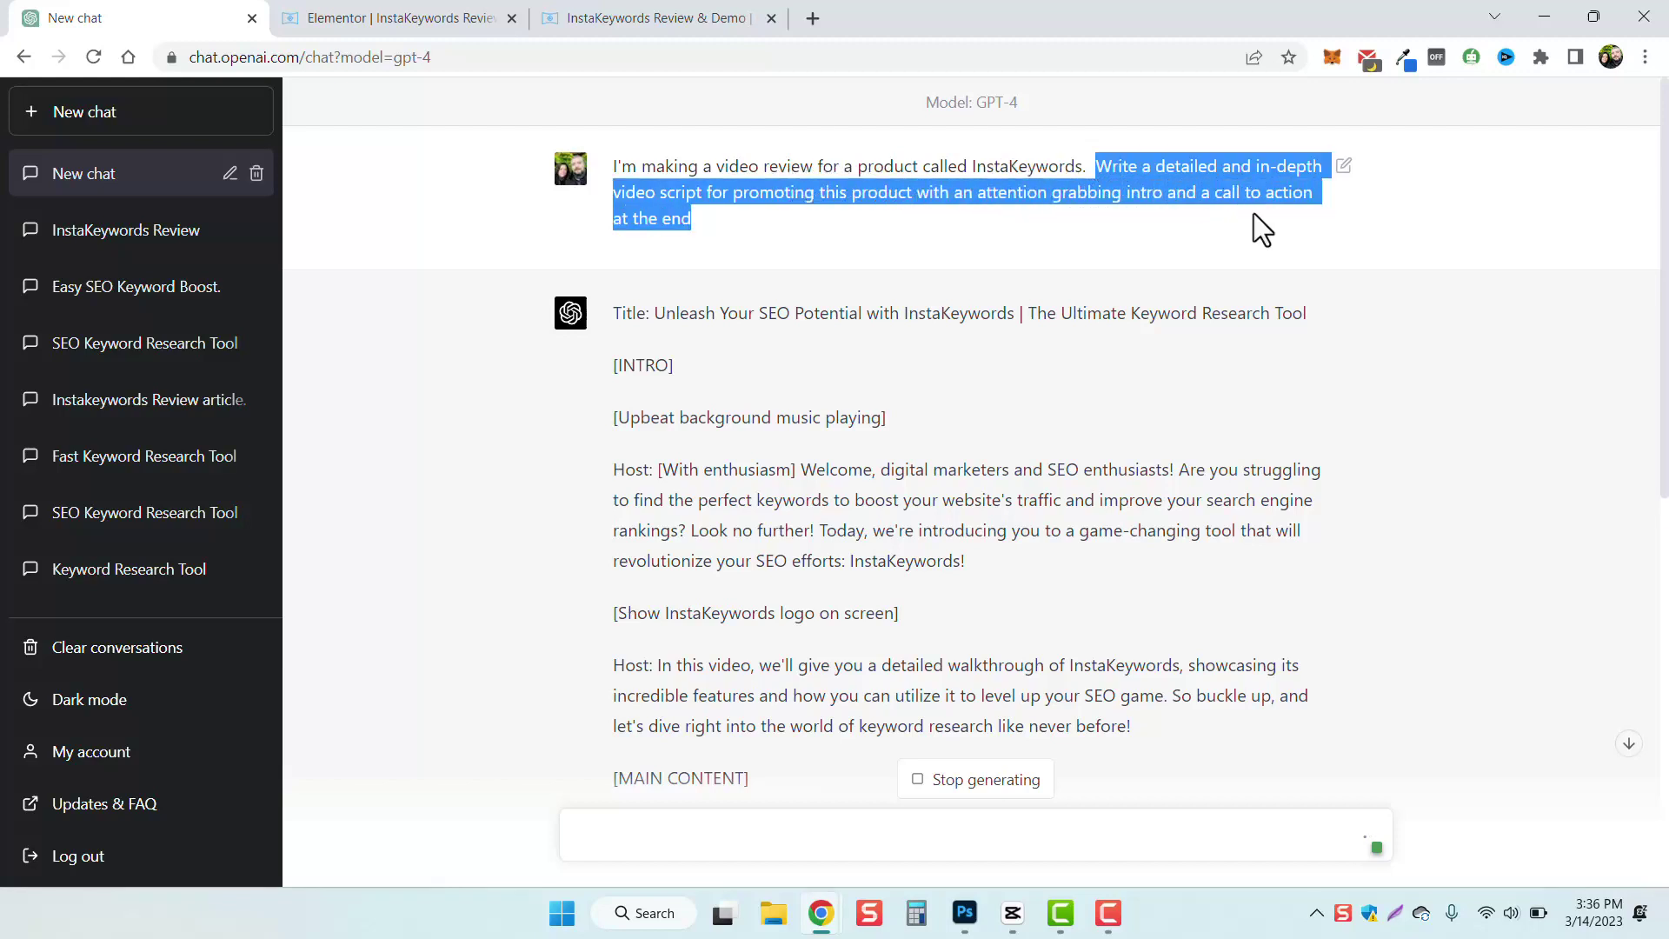
pyautogui.click(991, 376)
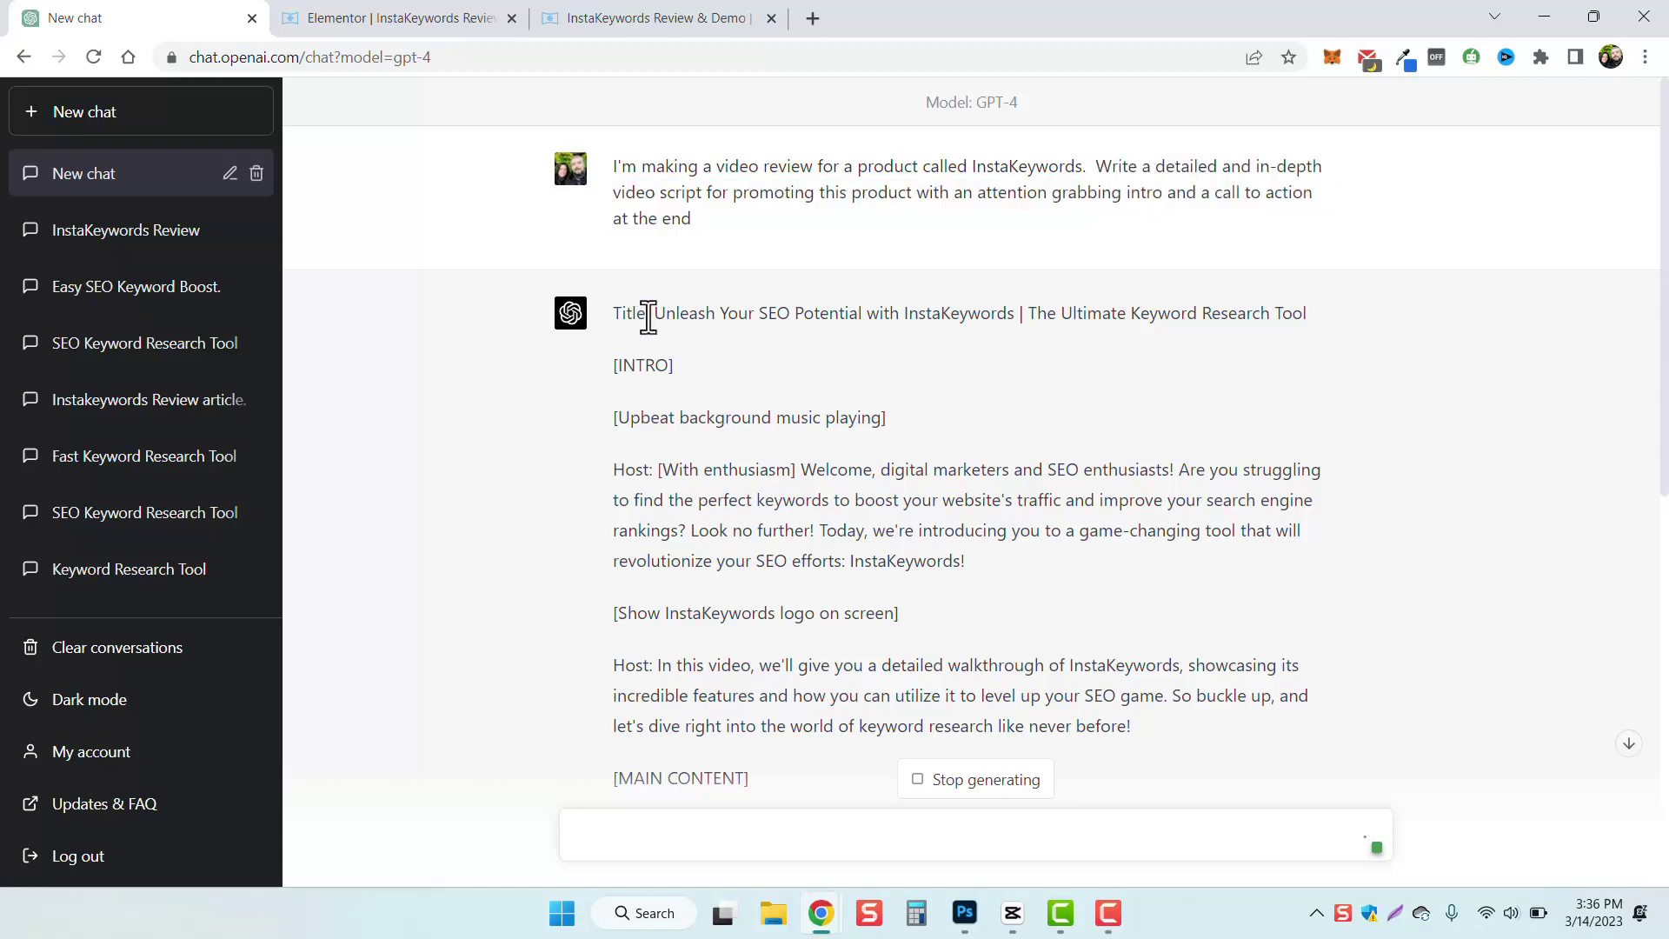
pyautogui.moveTo(655, 313); pyautogui.dragTo(898, 337)
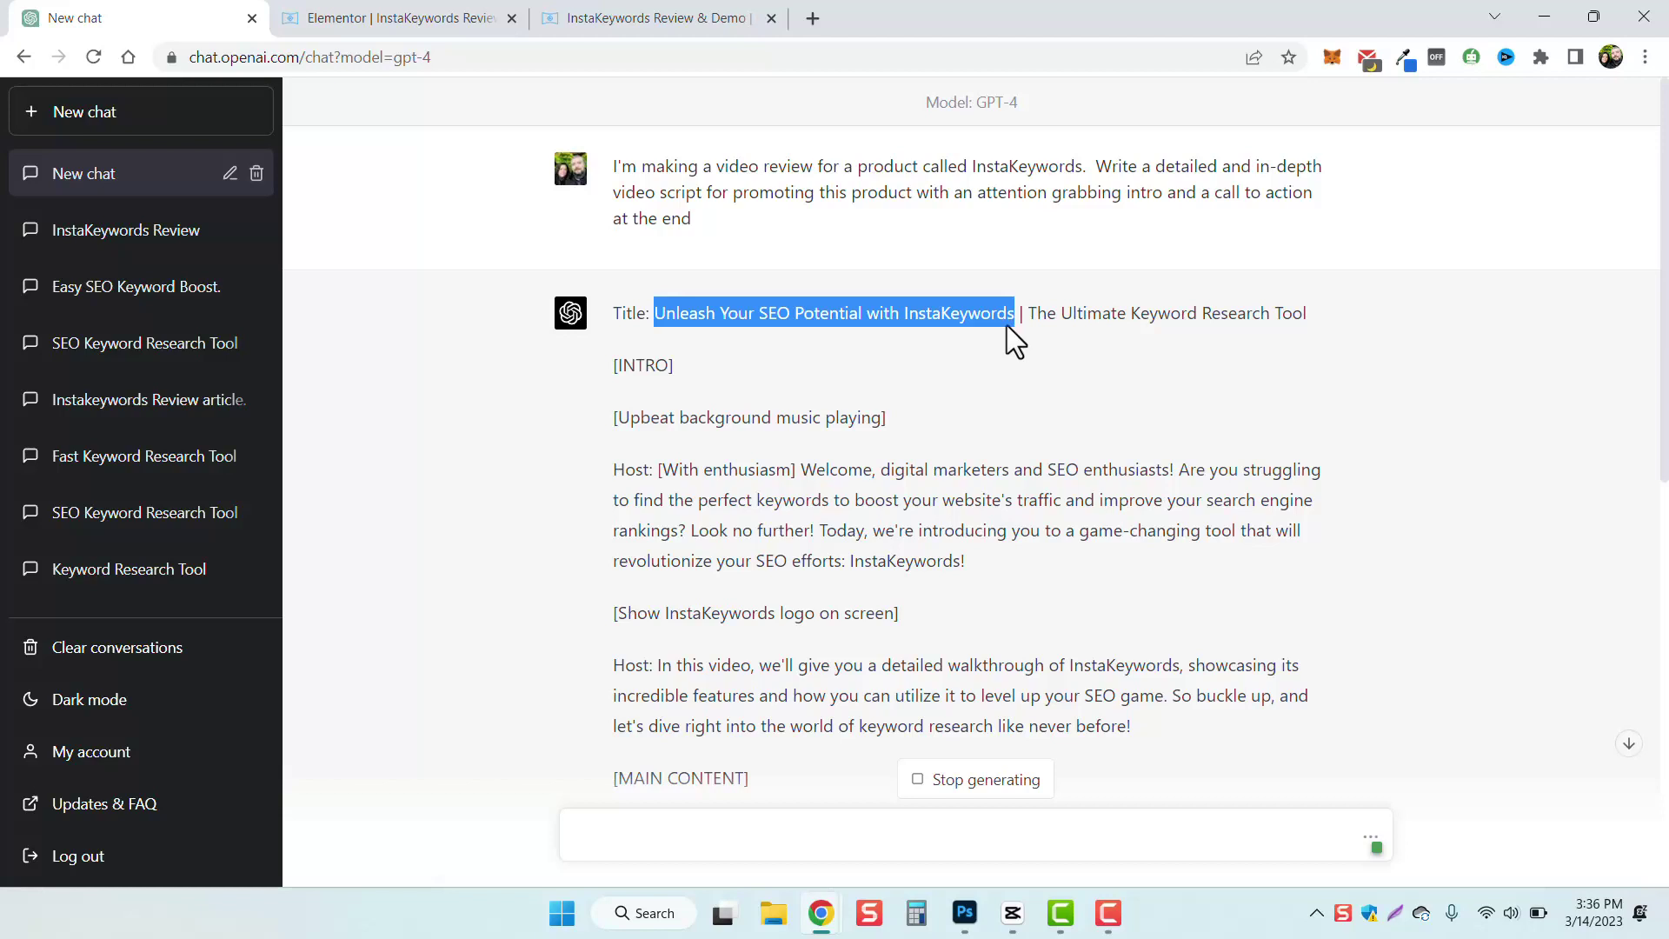
pyautogui.moveTo(1029, 313); pyautogui.dragTo(1291, 326)
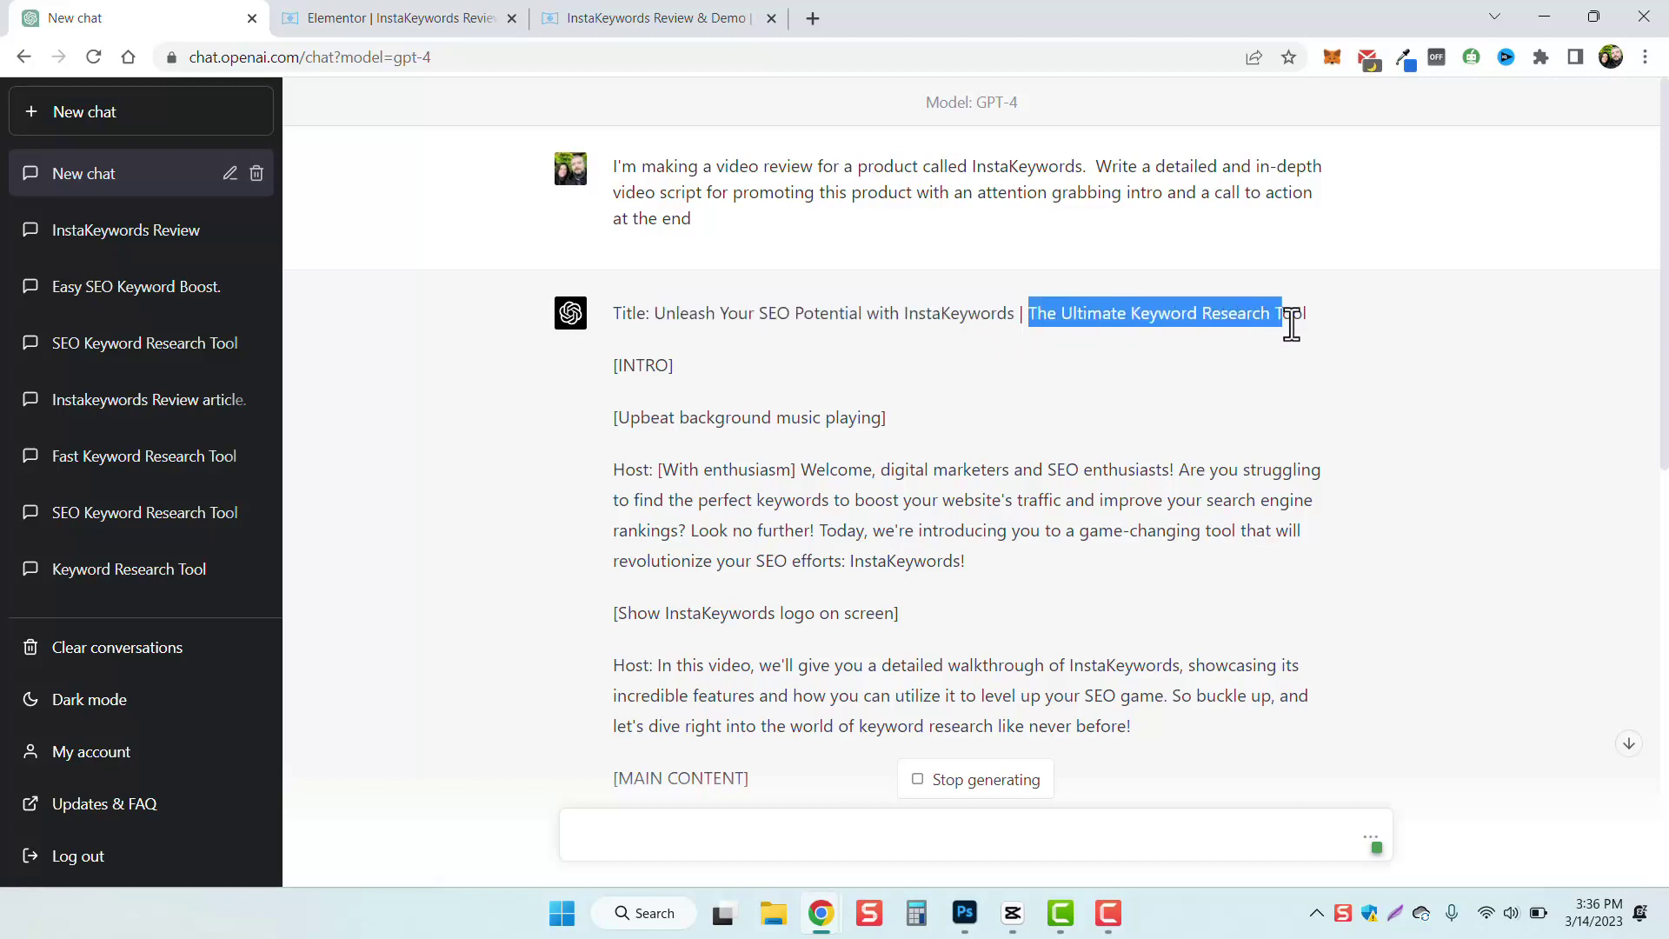
pyautogui.click(637, 362)
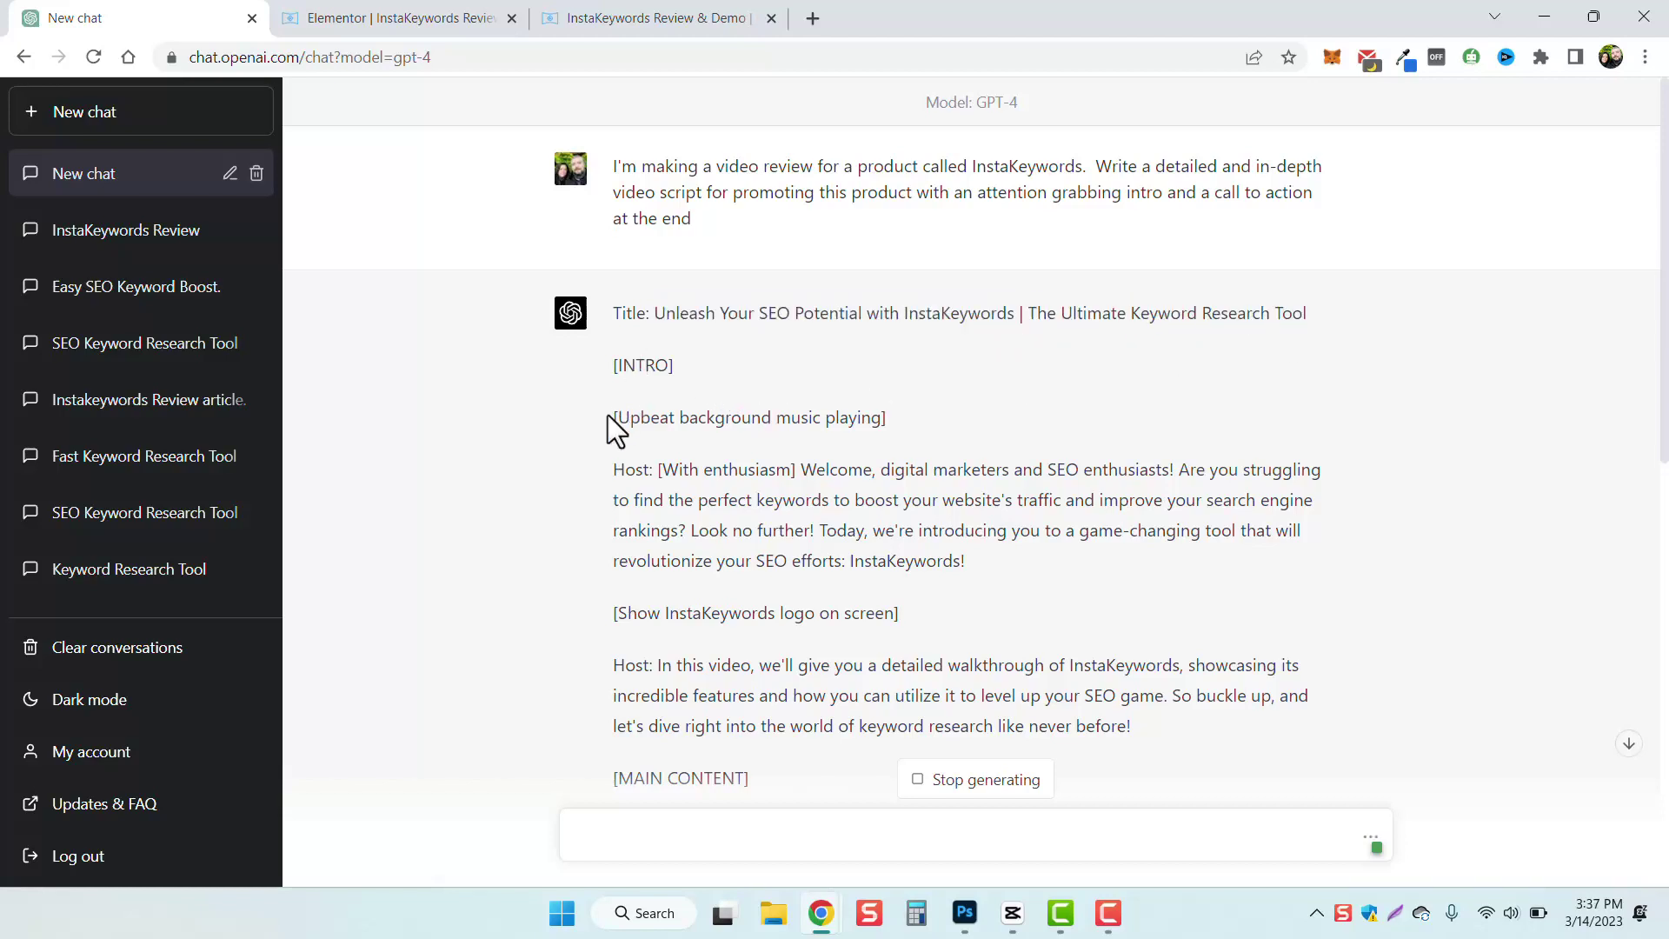
pyautogui.moveTo(614, 418); pyautogui.dragTo(906, 430)
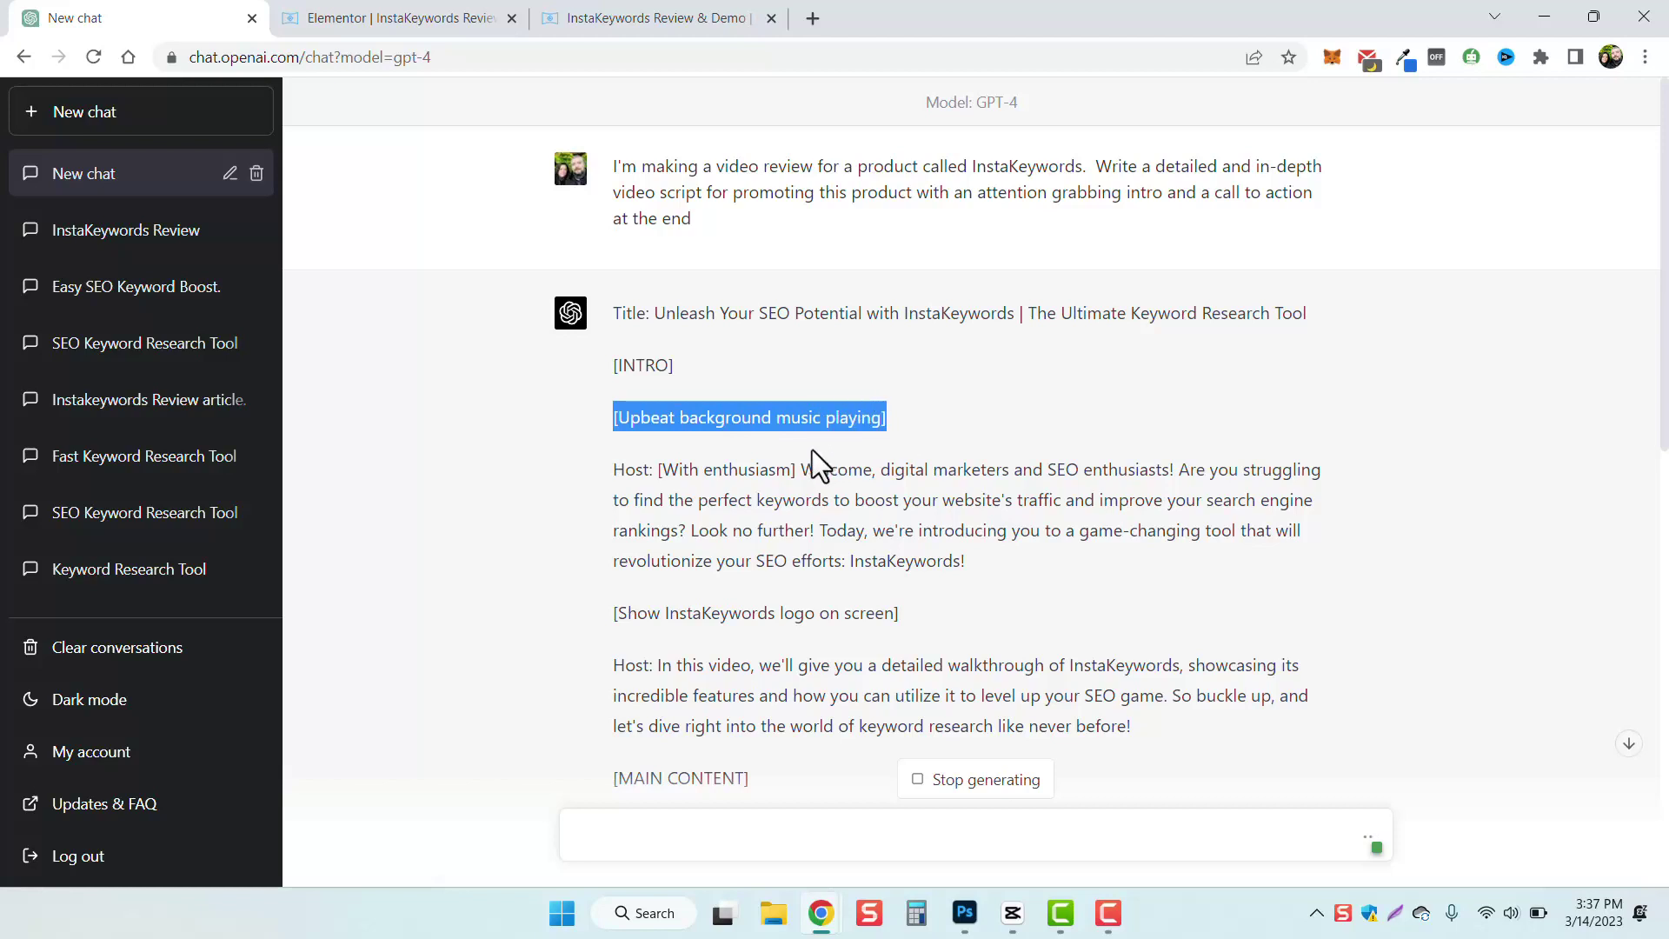
pyautogui.scroll(-1, 796, 470)
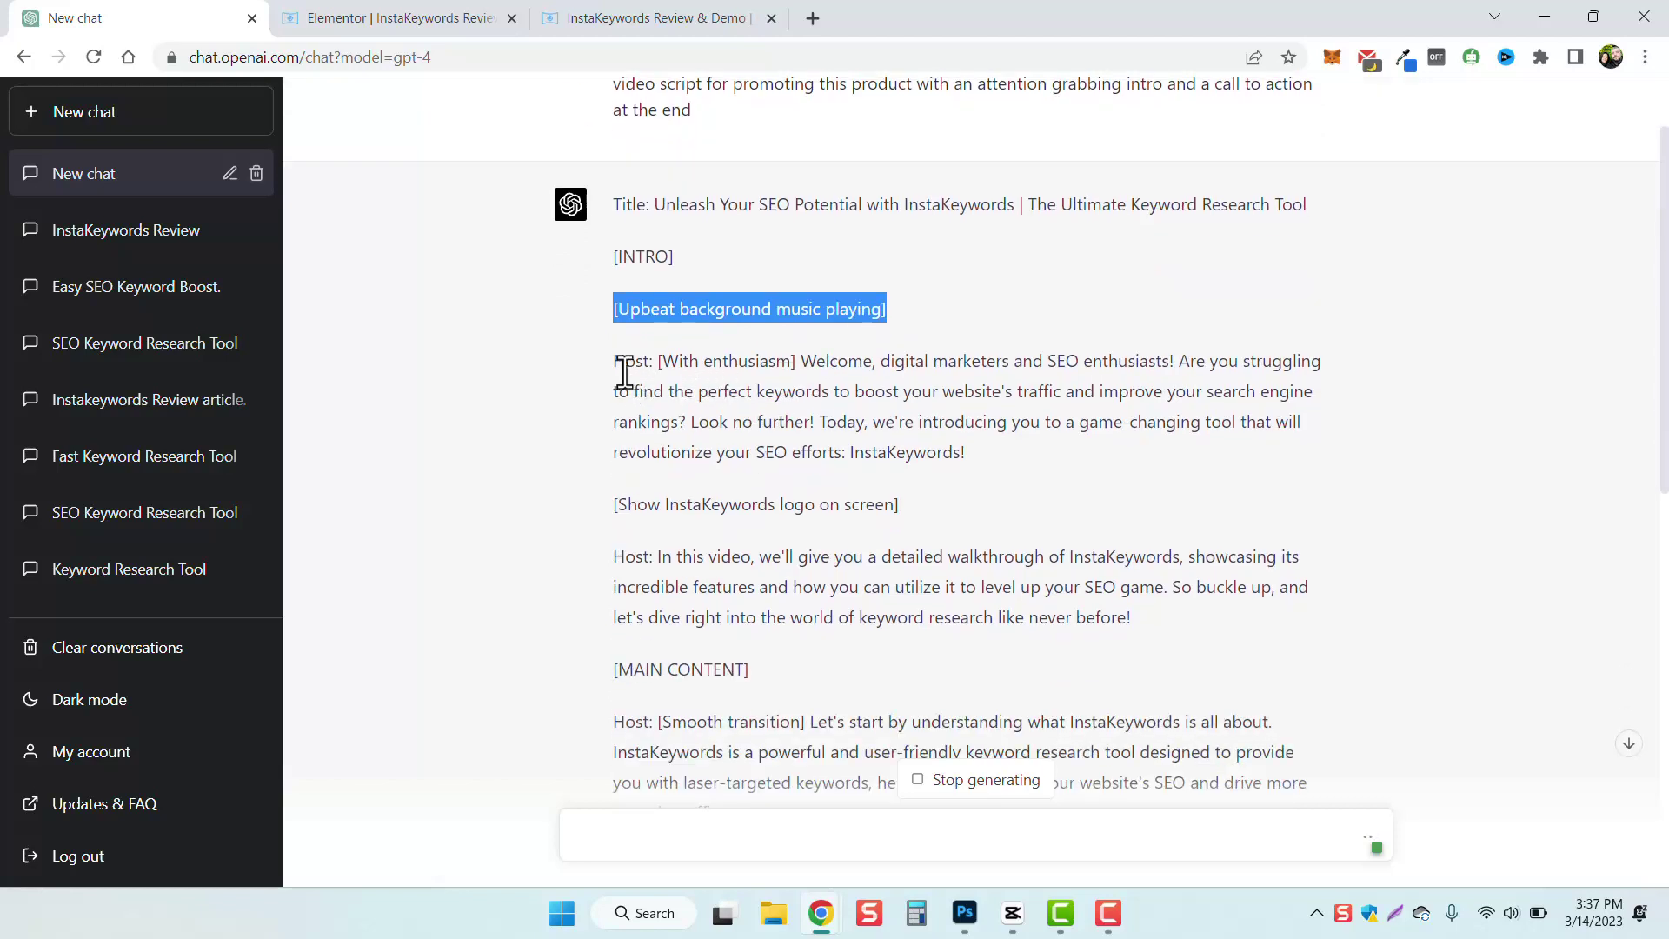
pyautogui.moveTo(614, 373)
pyautogui.mouseDown()
pyautogui.moveTo(795, 365)
pyautogui.moveTo(973, 454)
pyautogui.mouseUp()
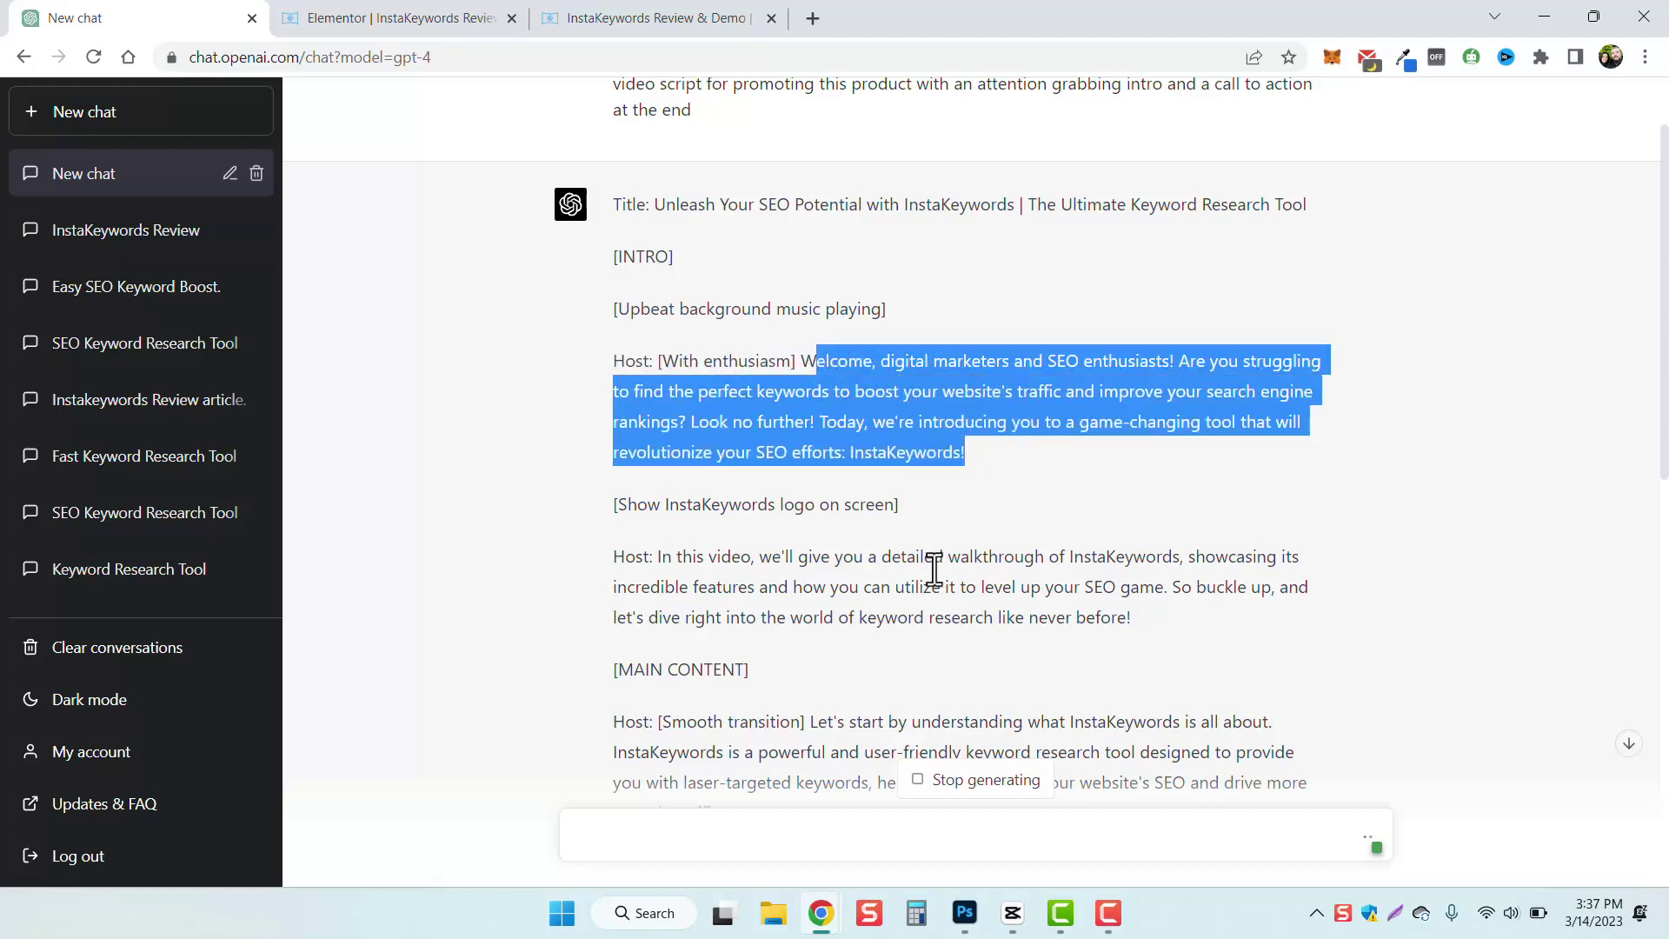
pyautogui.scroll(-3, 932, 568)
pyautogui.click(672, 256)
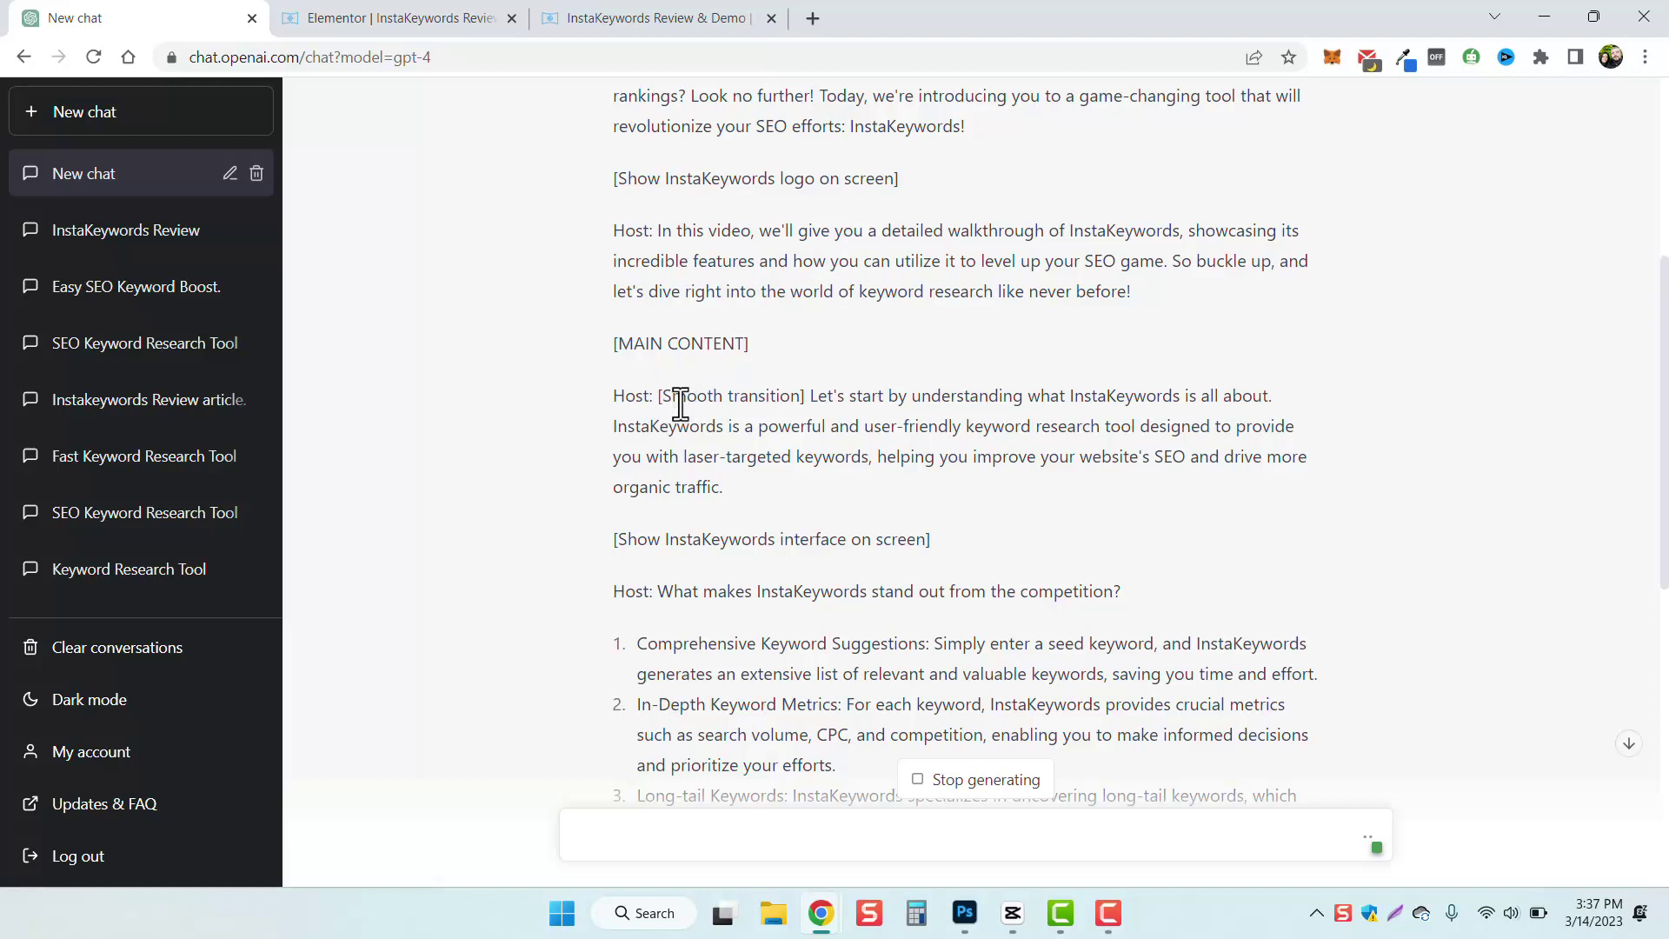
pyautogui.scroll(-2, 643, 408)
pyautogui.moveTo(621, 323); pyautogui.dragTo(930, 326)
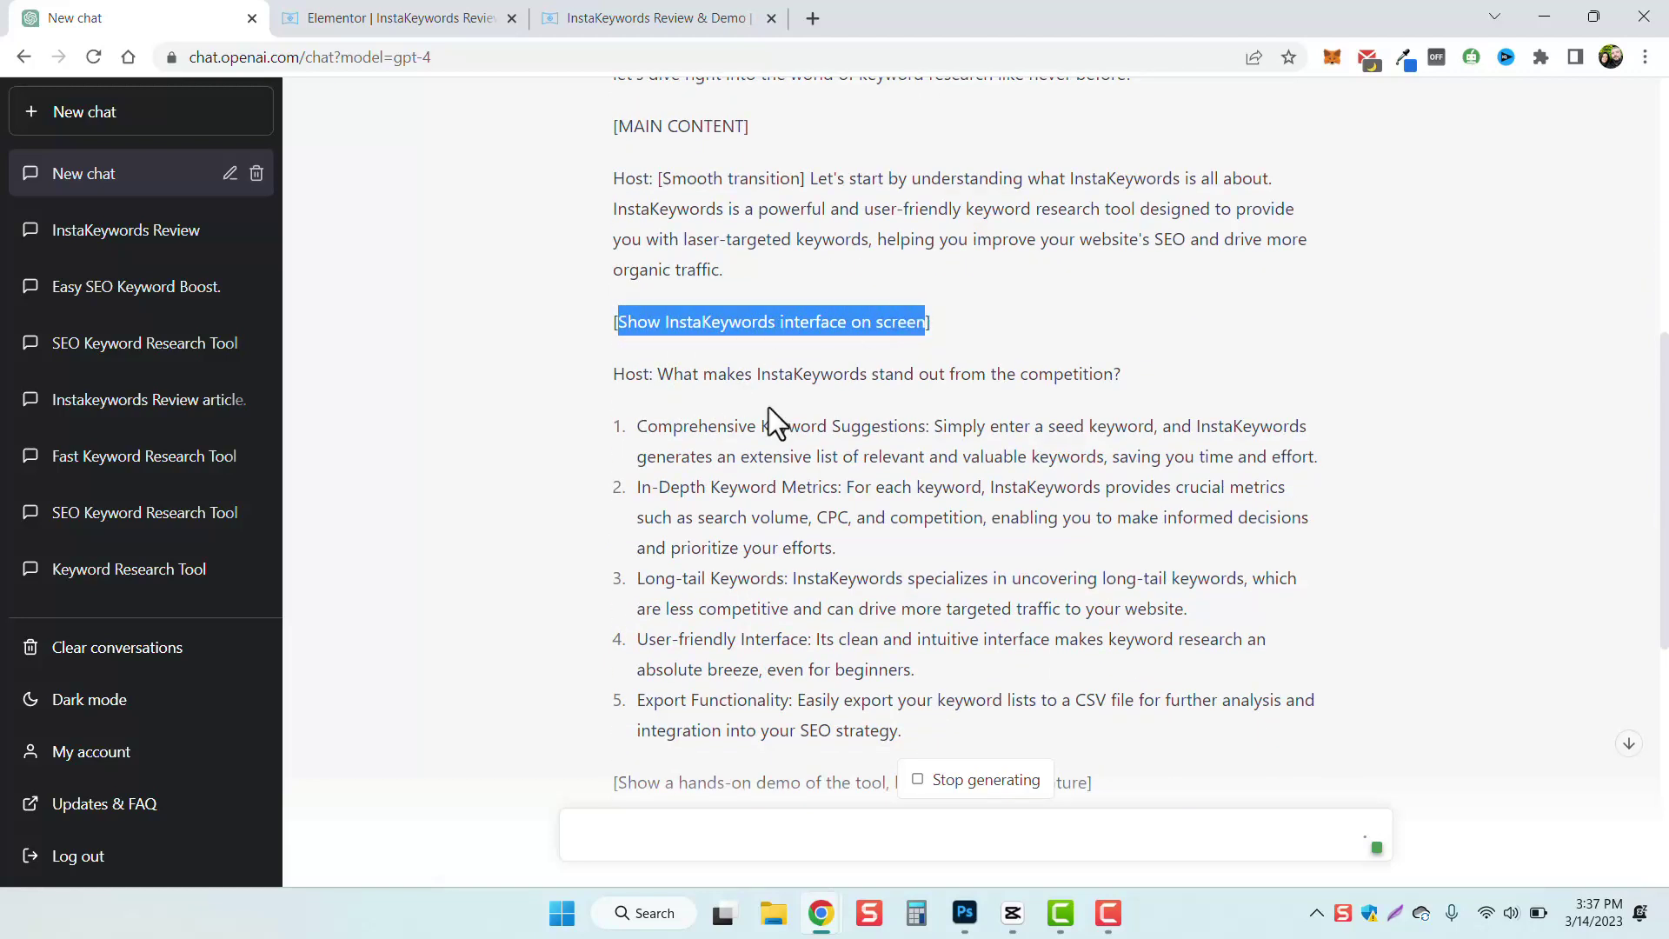
pyautogui.scroll(-3, 796, 509)
pyautogui.scroll(-1, 756, 463)
pyautogui.scroll(-1, 750, 503)
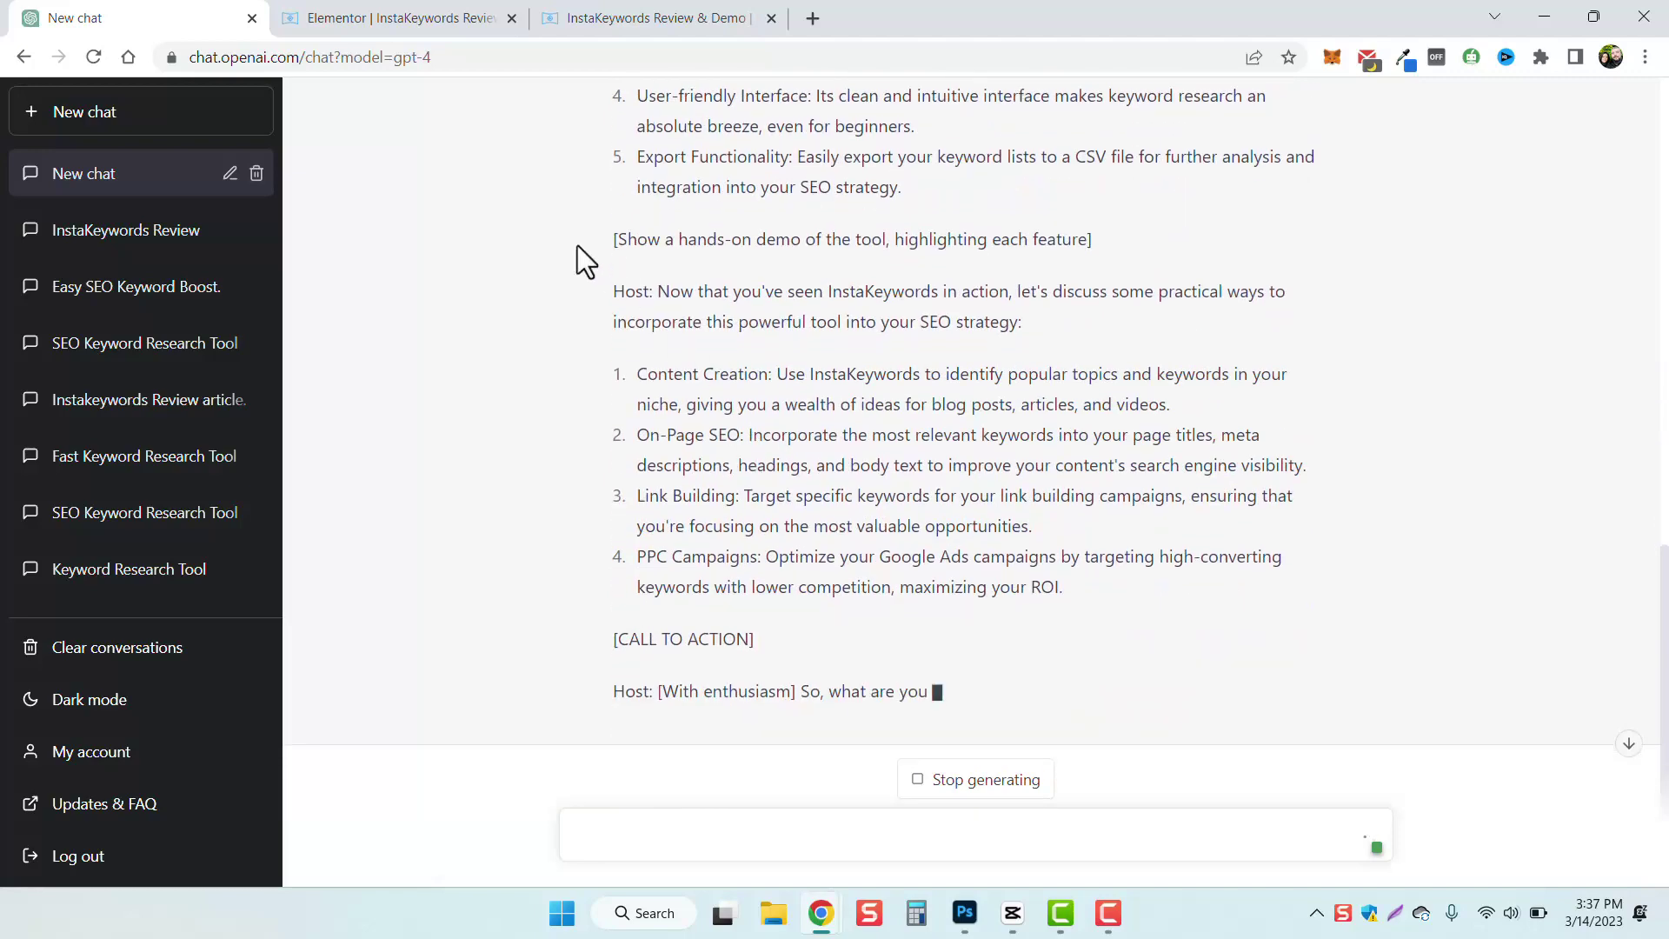
pyautogui.scroll(-1, 760, 473)
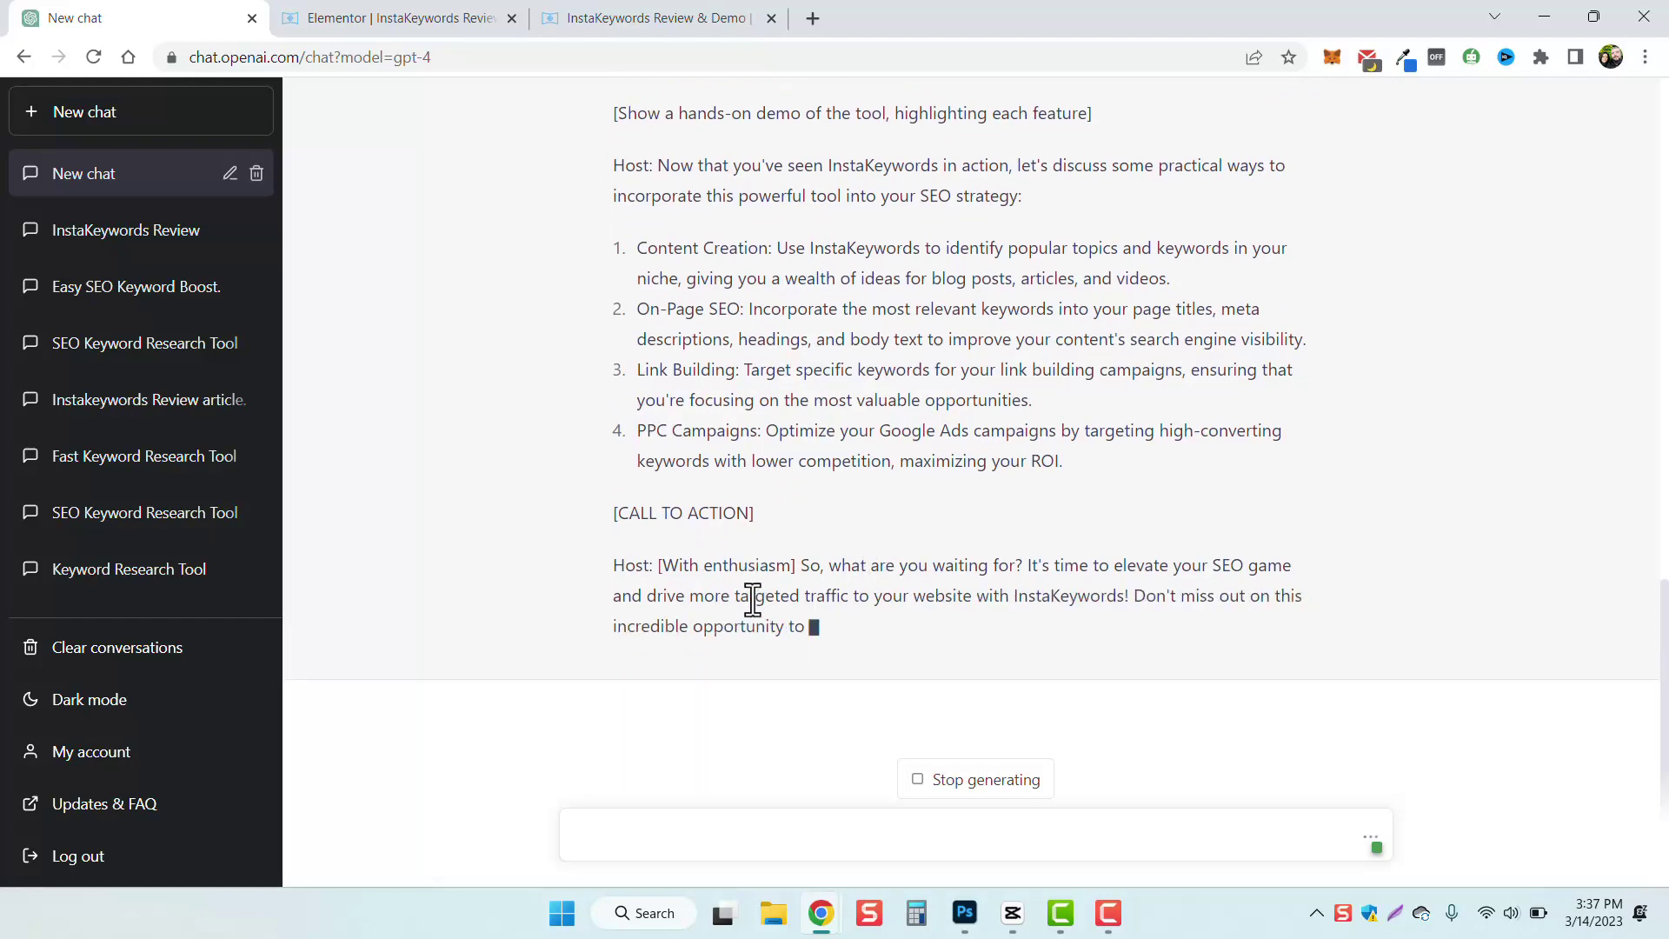
pyautogui.scroll(4, 742, 679)
pyautogui.scroll(8, 740, 679)
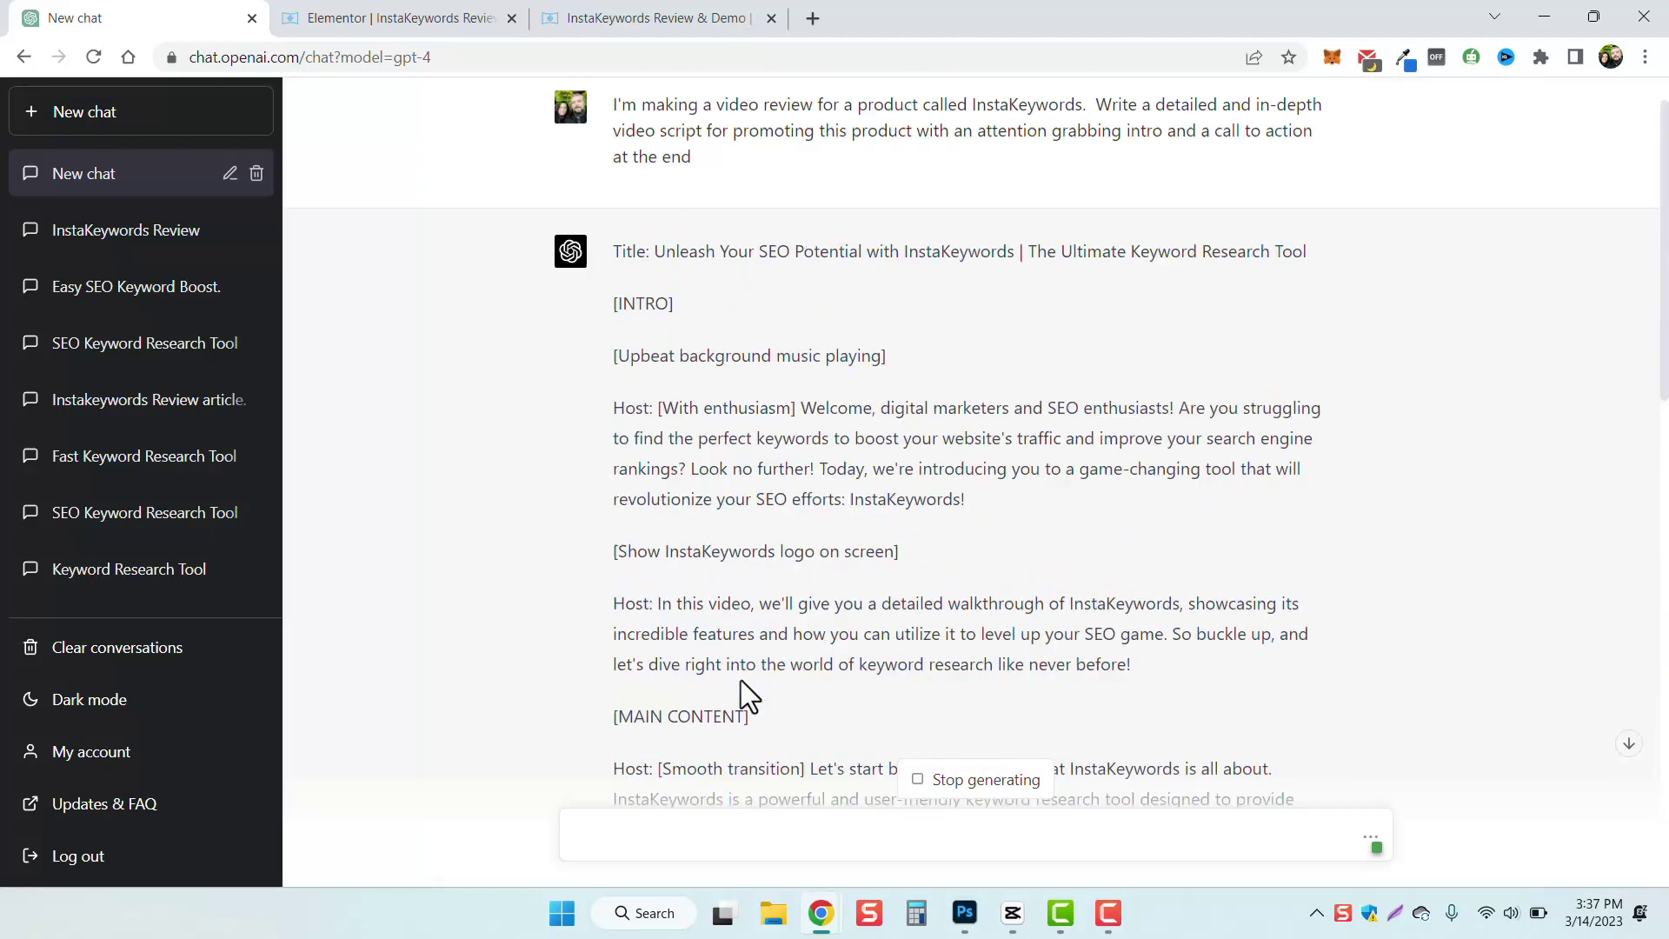
pyautogui.scroll(2, 741, 679)
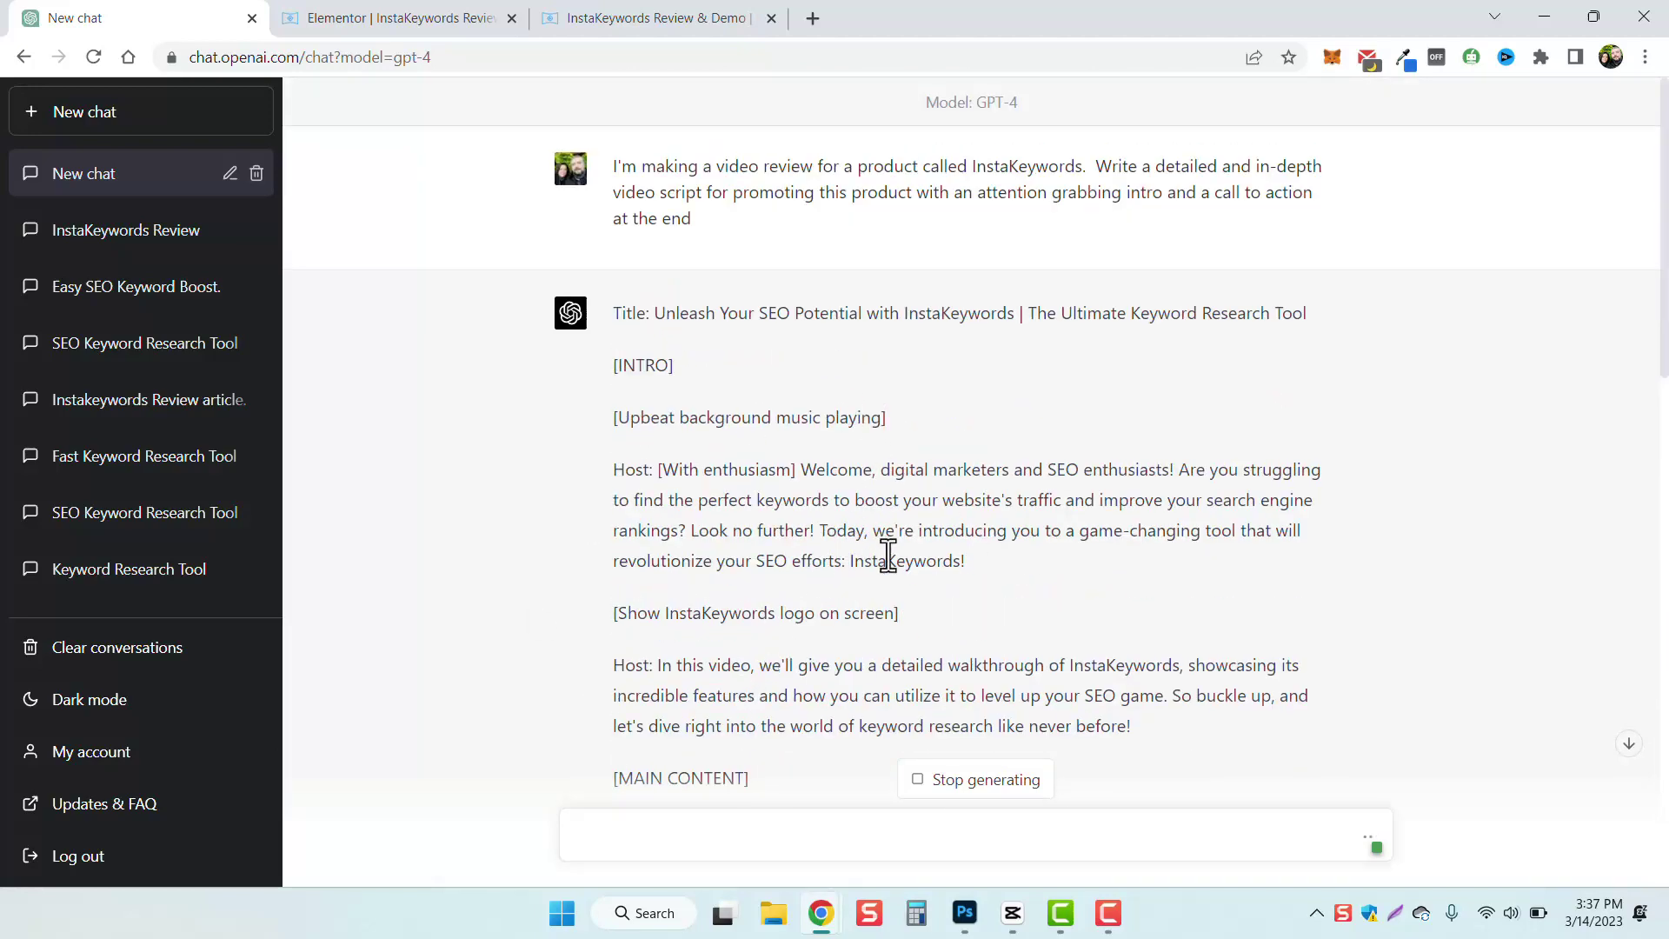